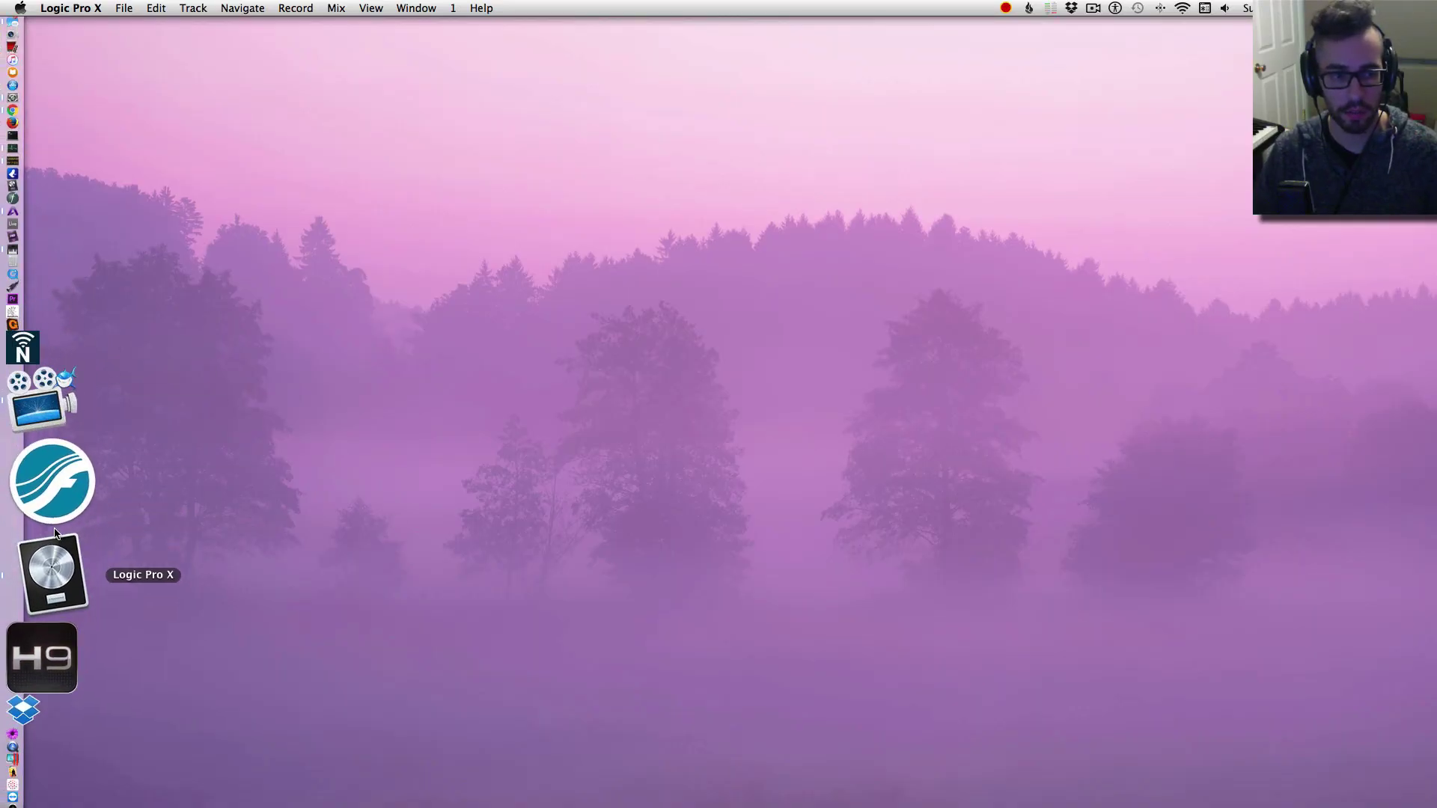
# - Open the File menu in the menu bar, with the new-project option ready
pyautogui.click(118, 11)
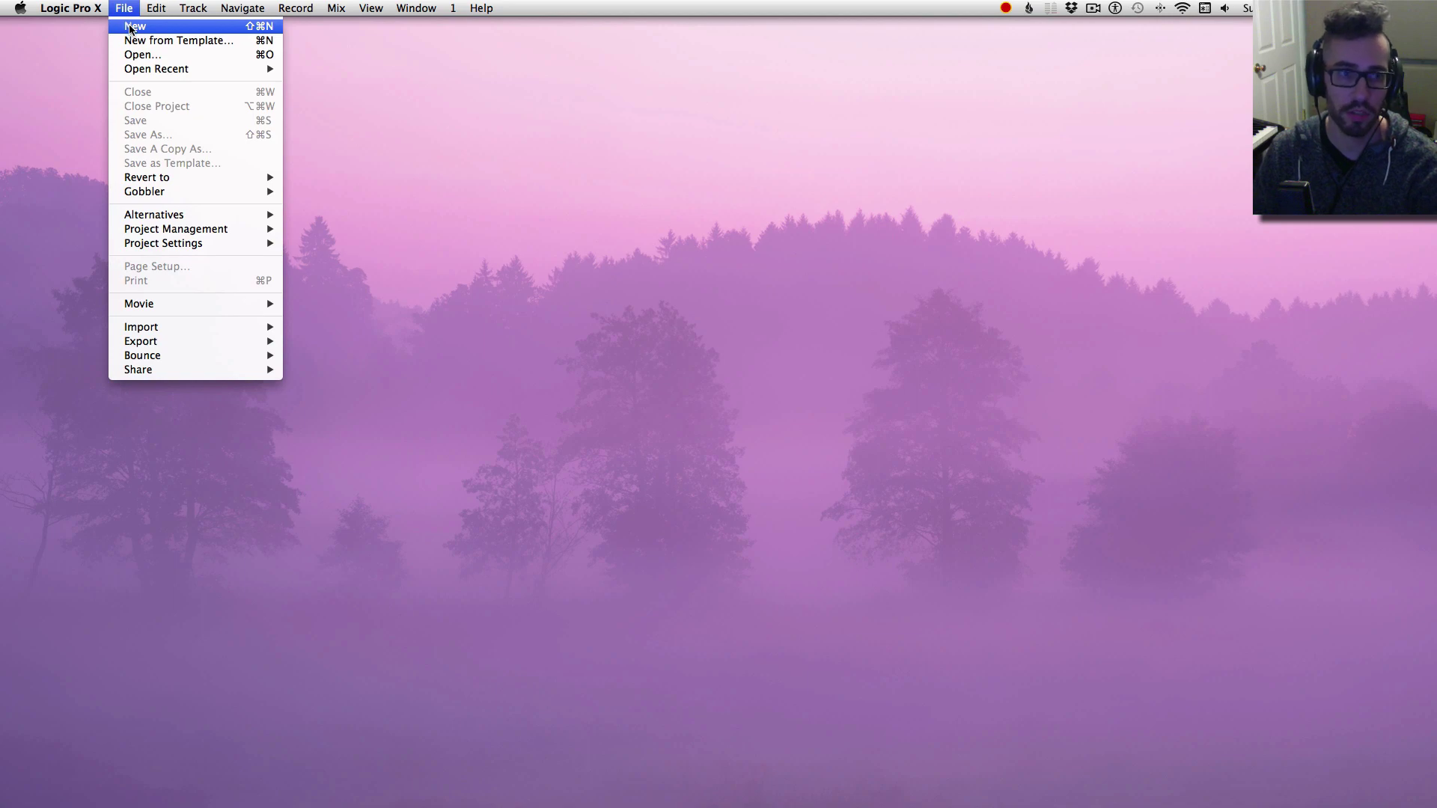
# - Create a new project containing an R&B Drummer track
pyautogui.click(133, 25)
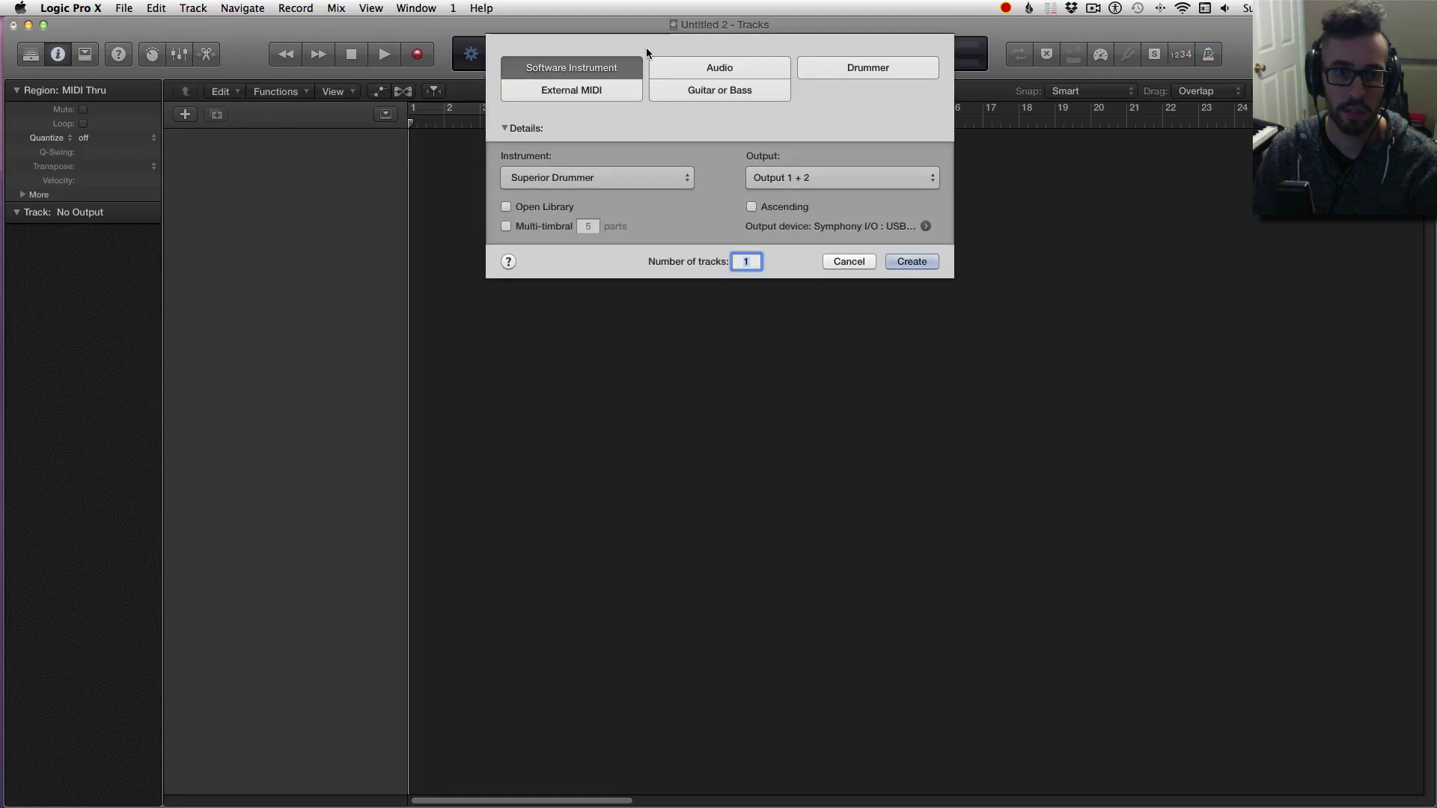
pyautogui.click(931, 70)
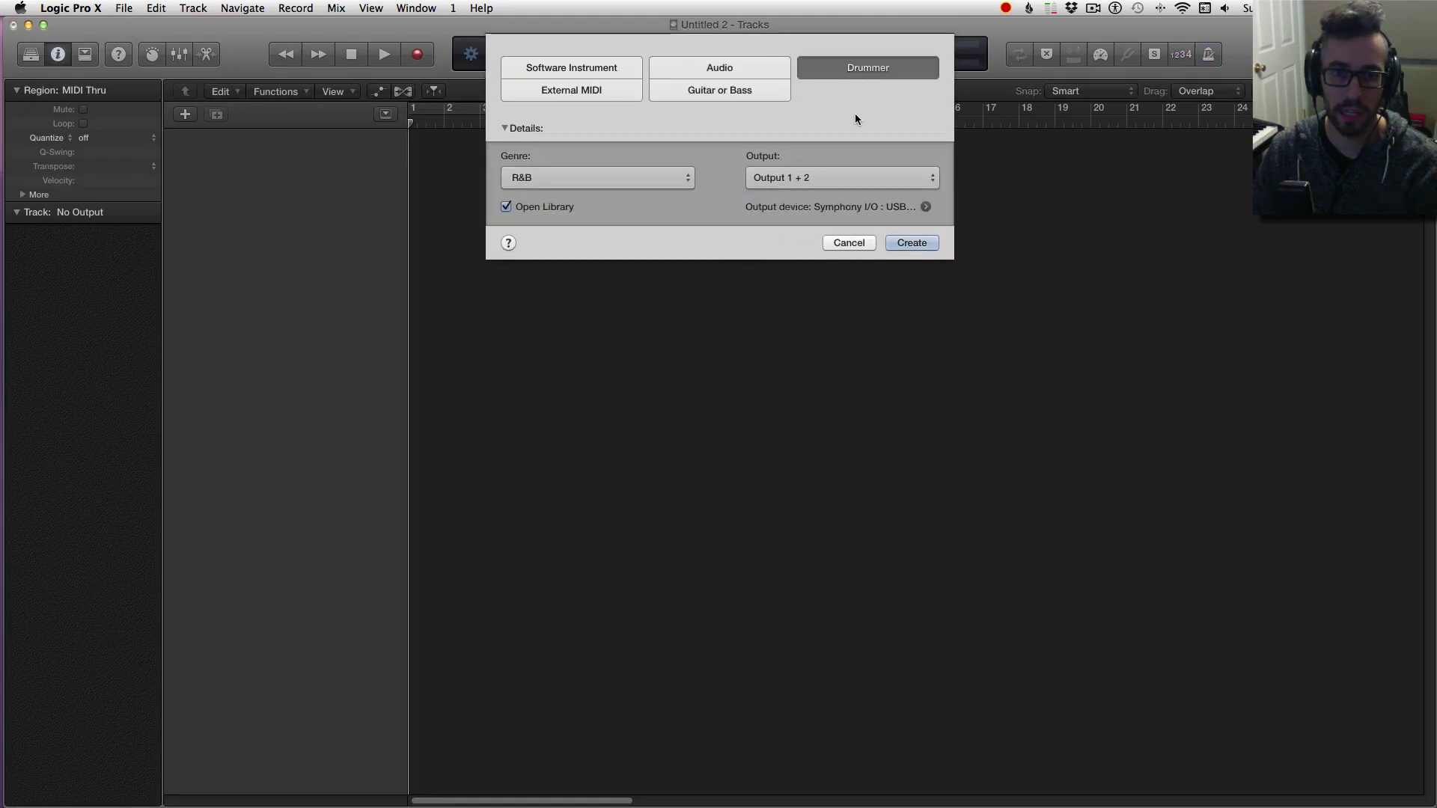
pyautogui.click(908, 242)
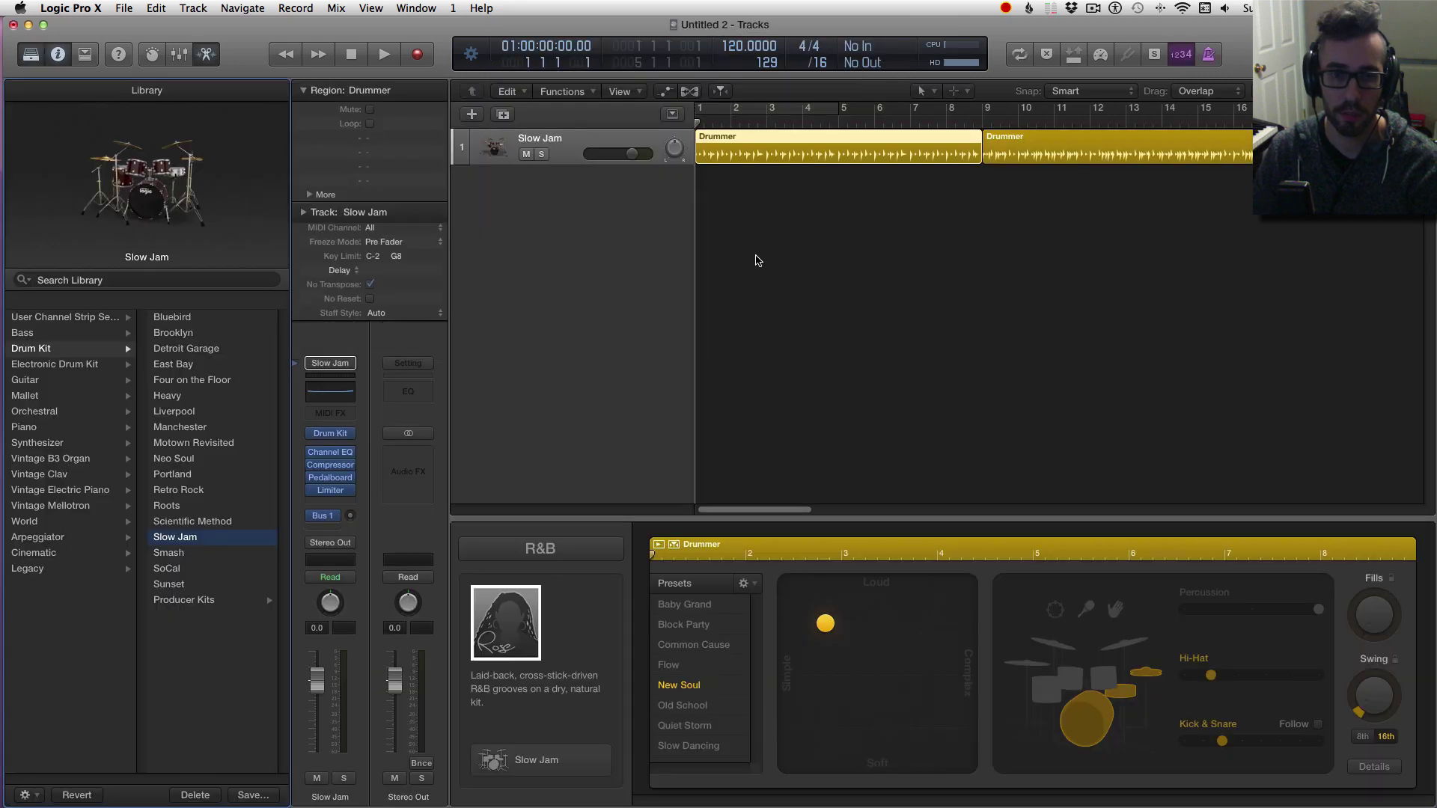
# - Preview the drummer pattern briefly and route the Slow Jam output to Bus 2
pyautogui.click(801, 191)
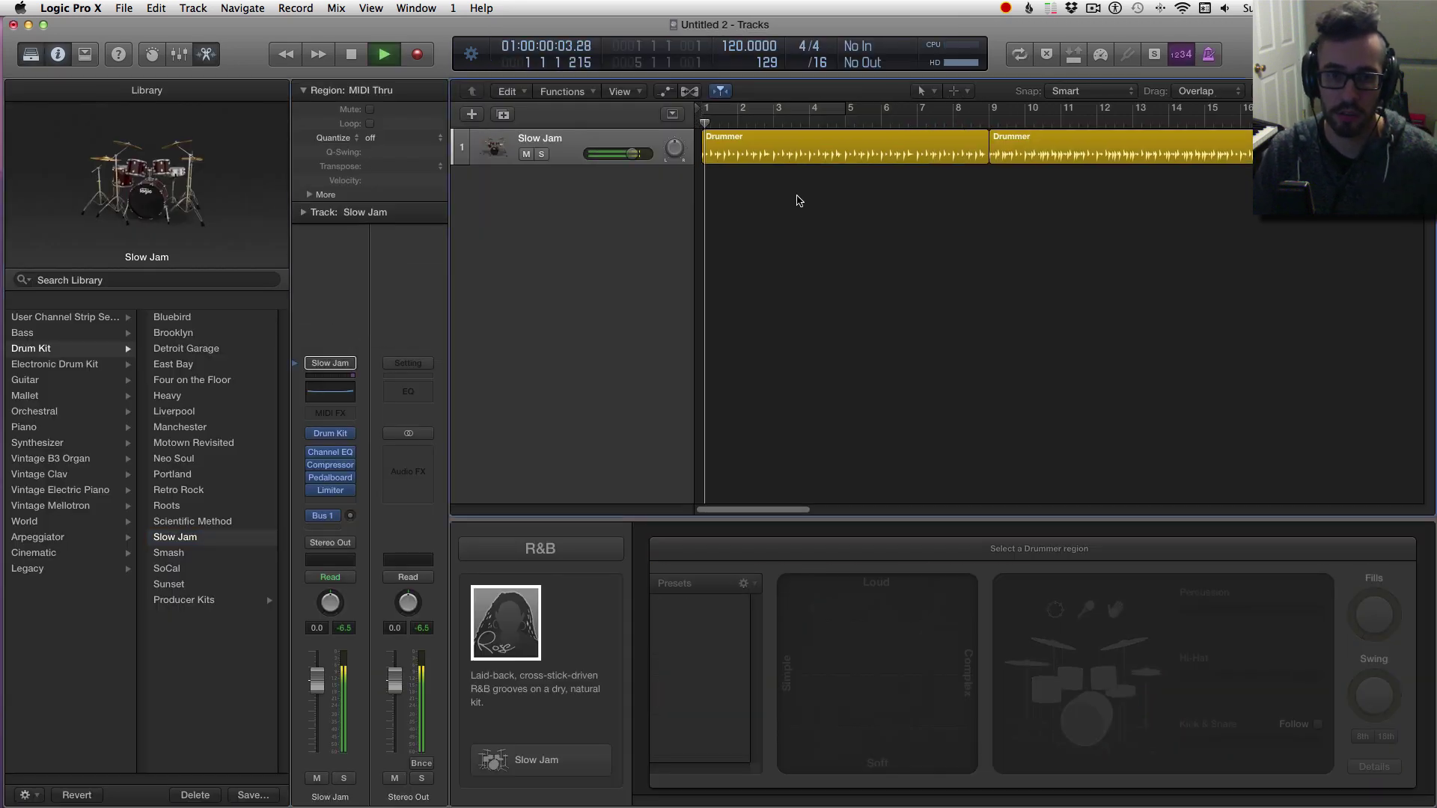
pyautogui.press('space')
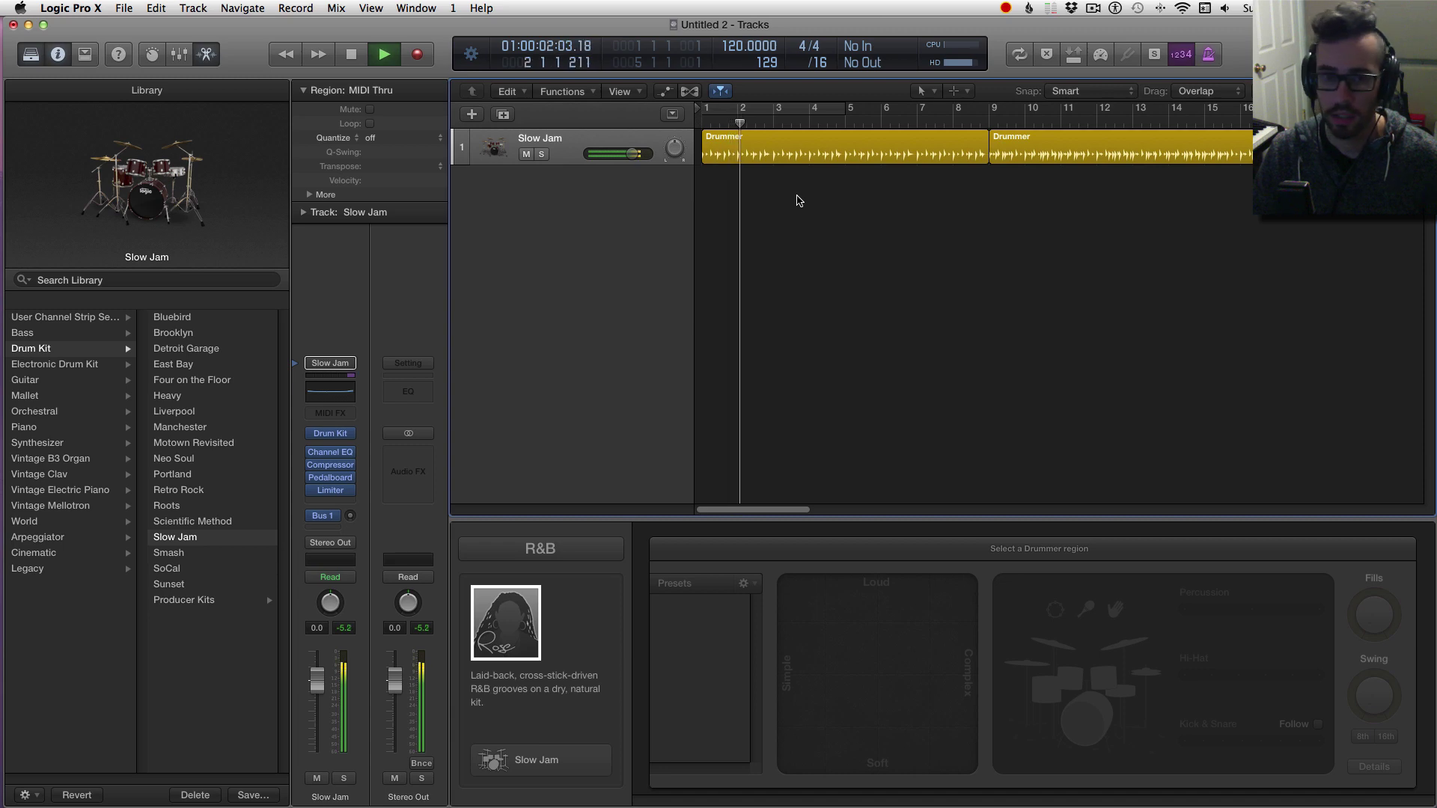
pyautogui.press('space')
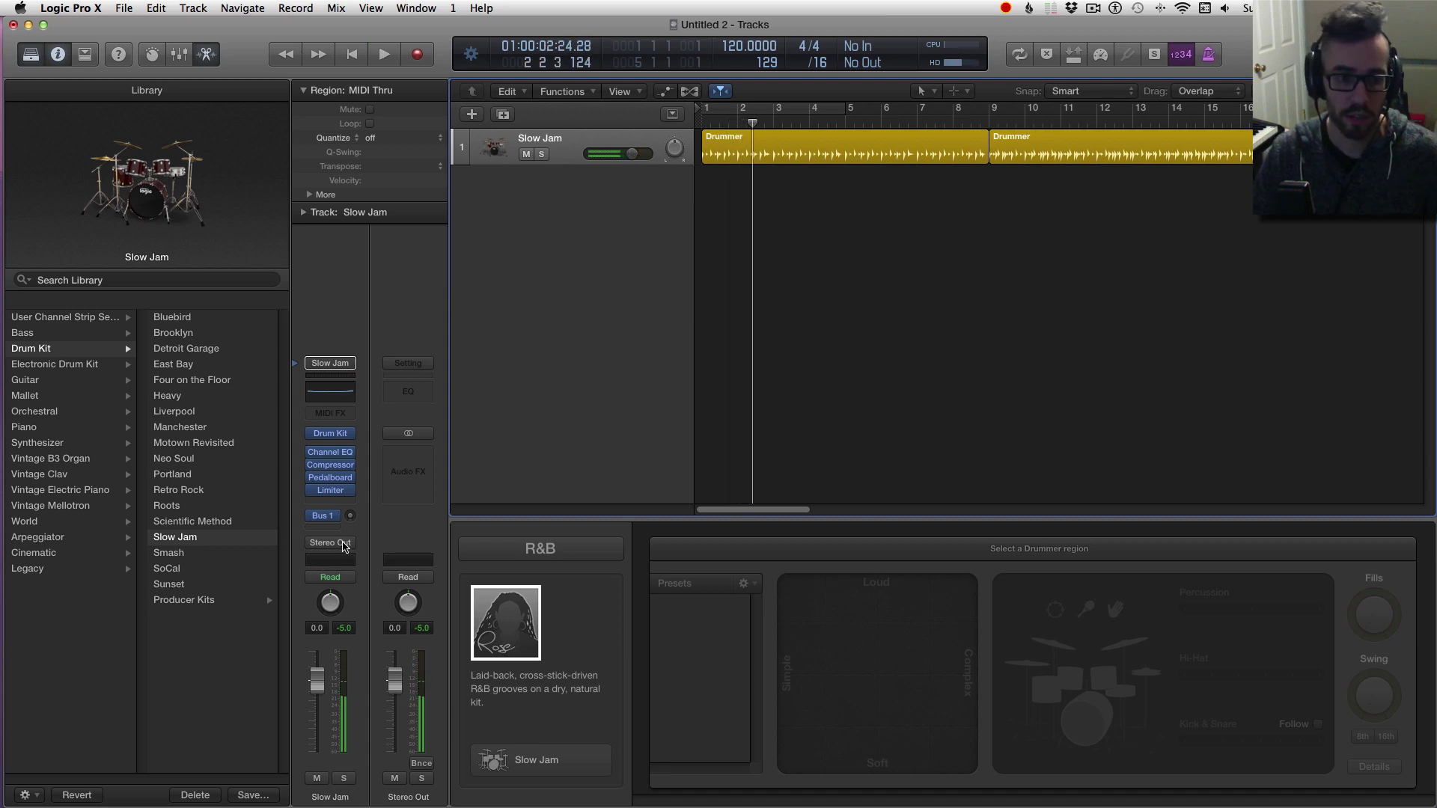
pyautogui.click(345, 545)
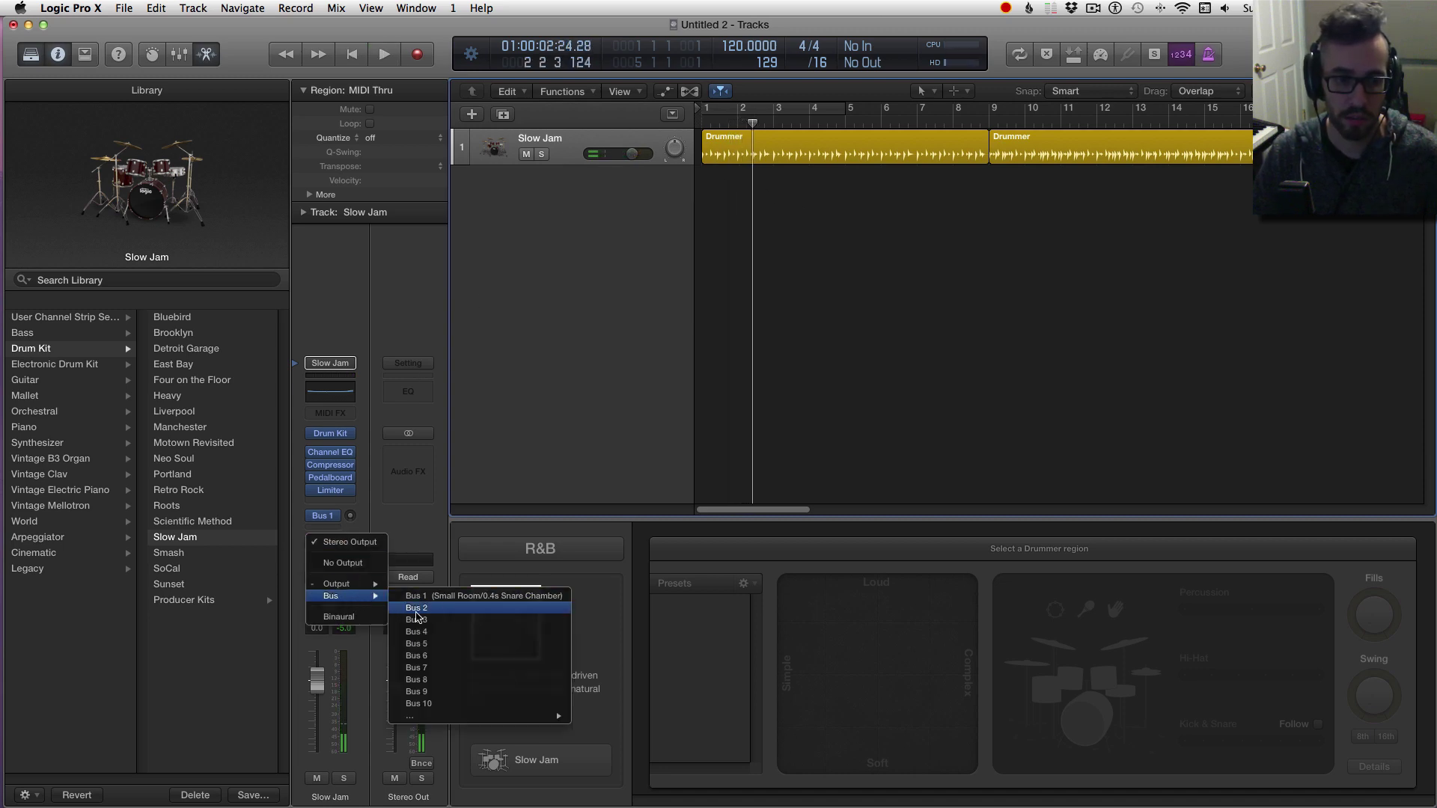
pyautogui.click(427, 601)
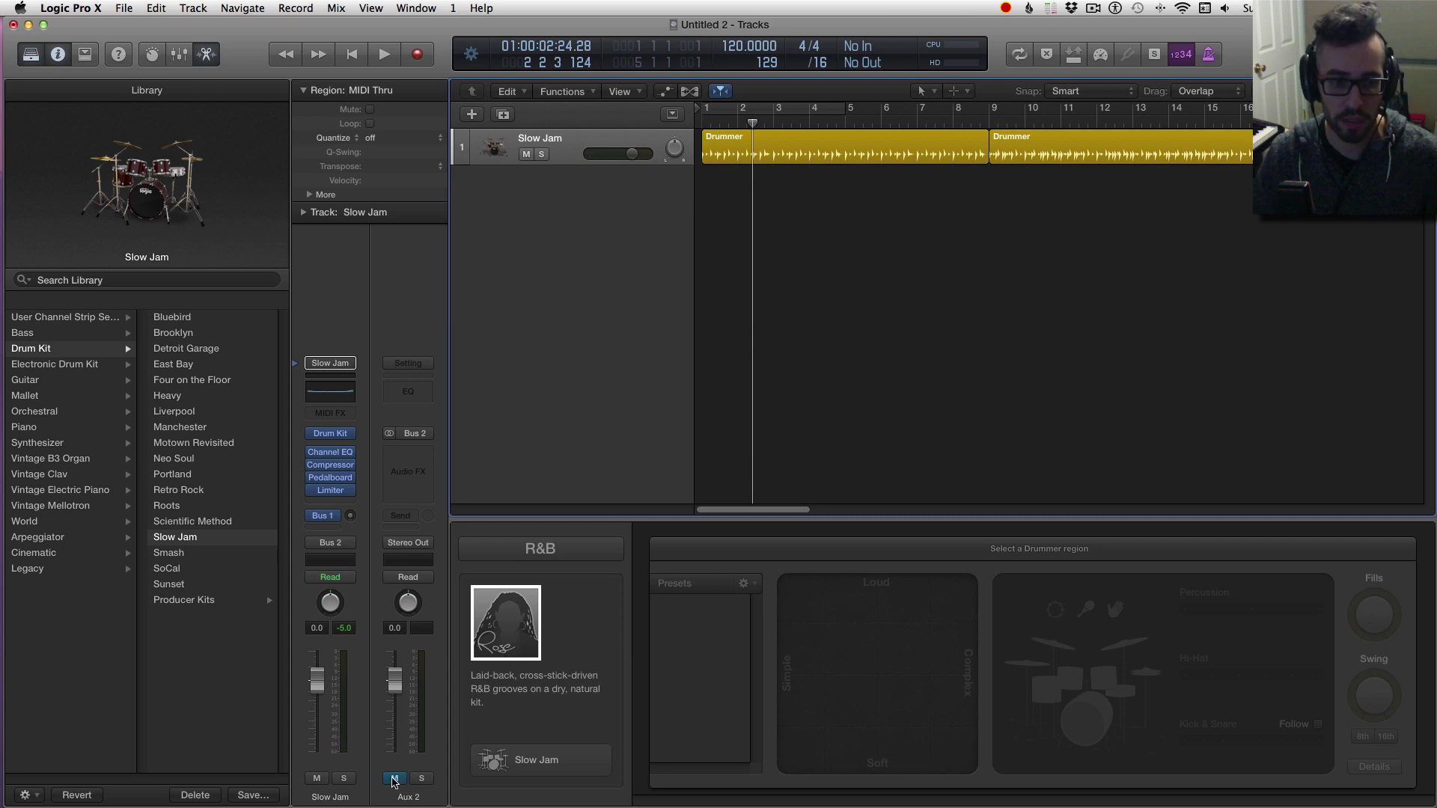
# - Add a software instrument track using Superior Drummer
pyautogui.click(472, 114)
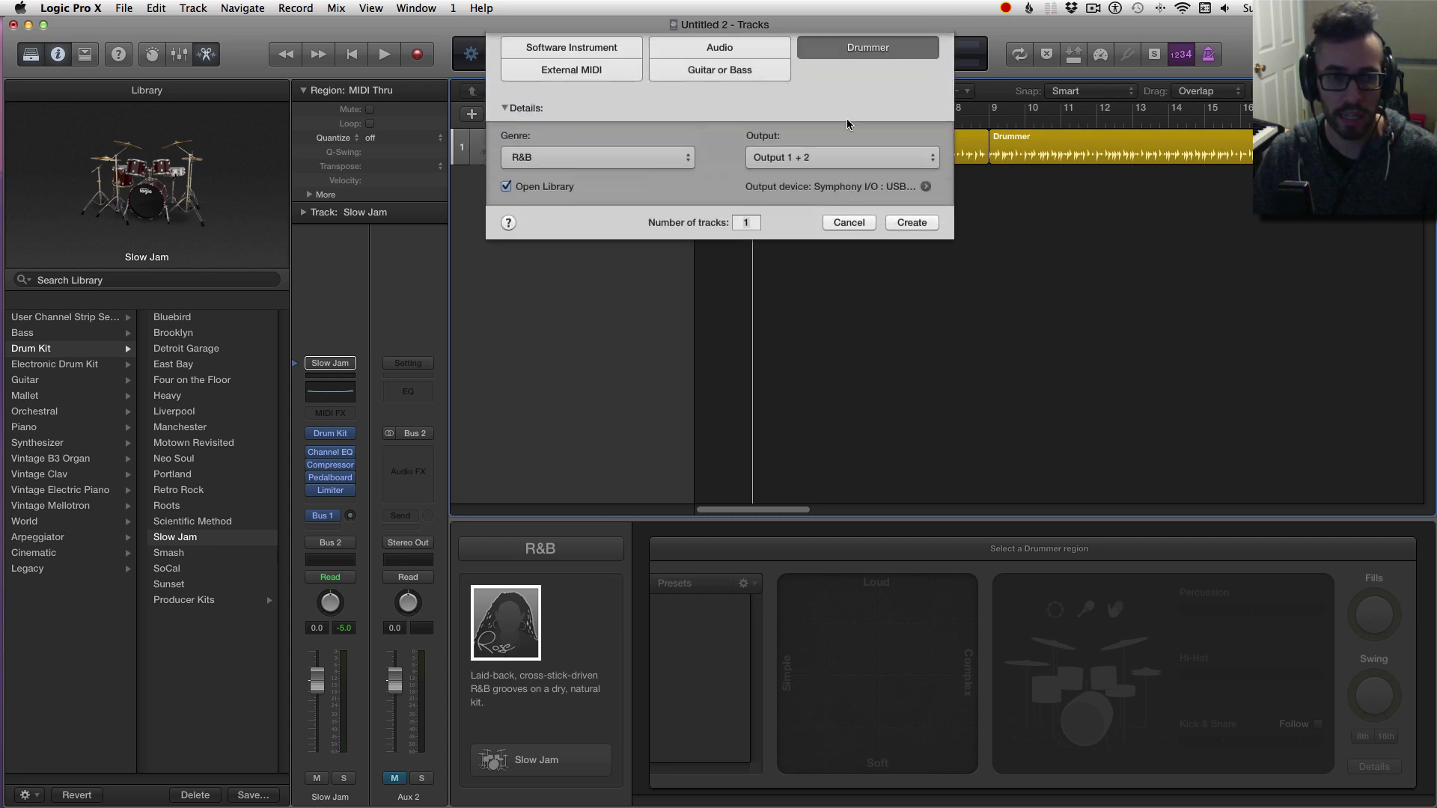
pyautogui.click(571, 69)
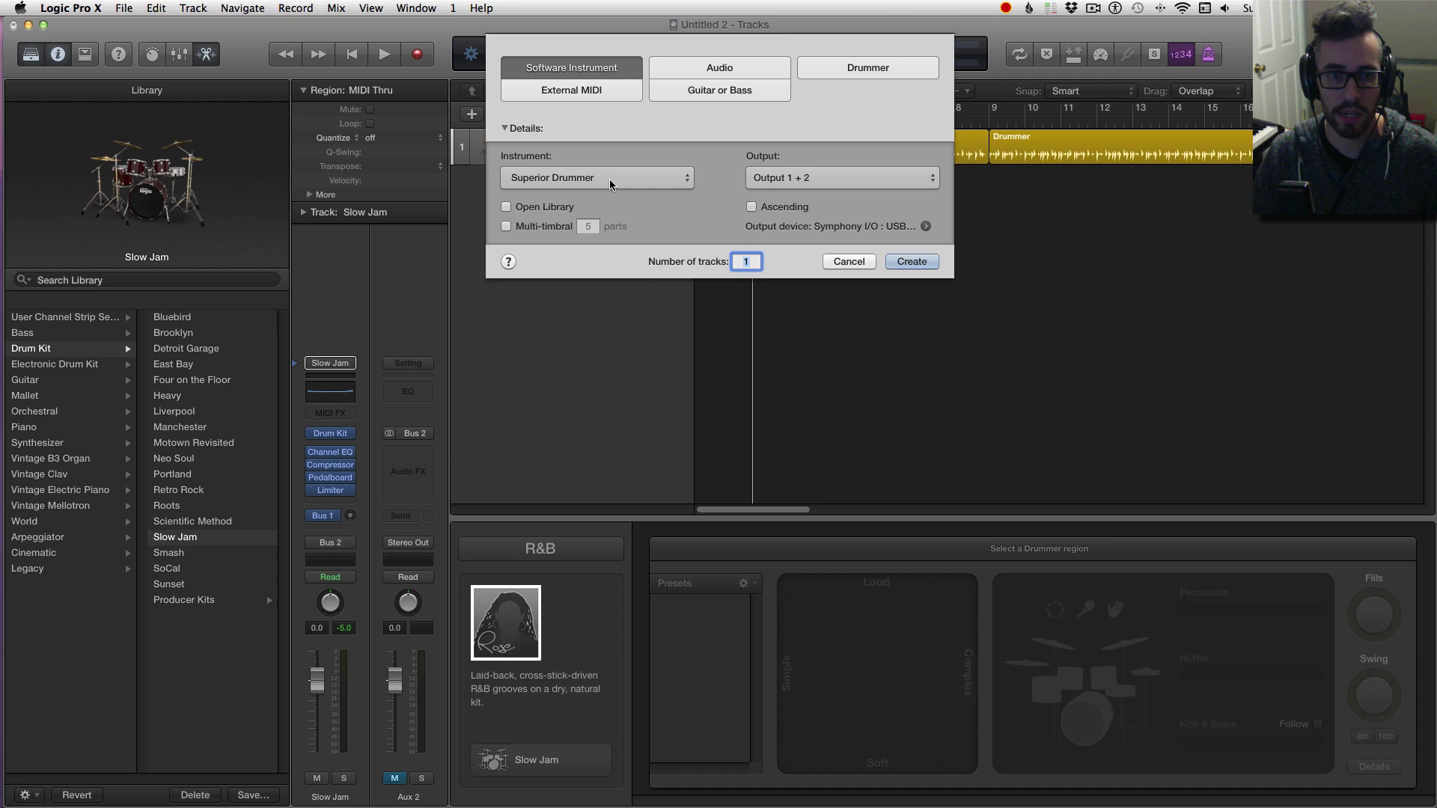
pyautogui.click(528, 181)
pyautogui.click(551, 178)
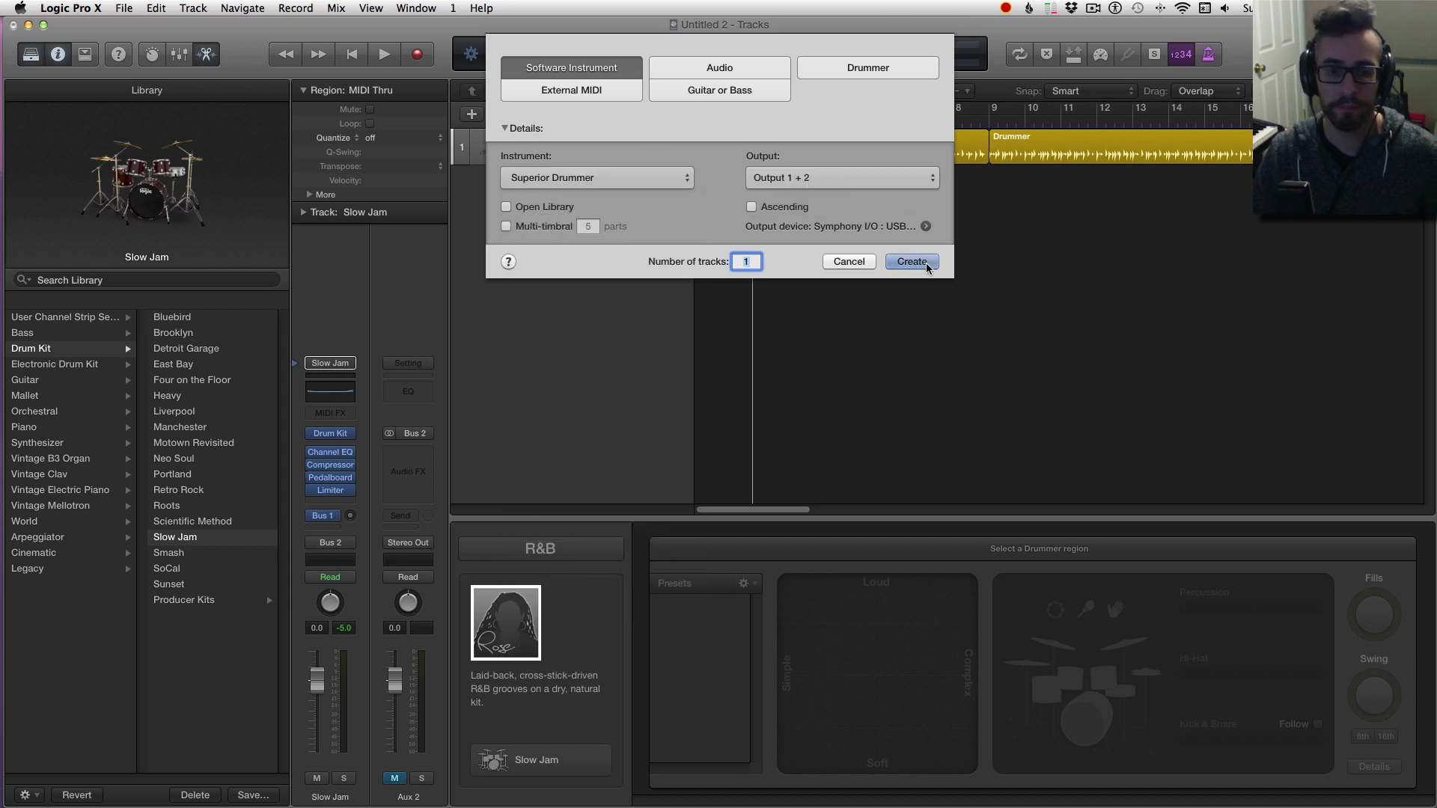
pyautogui.click(911, 262)
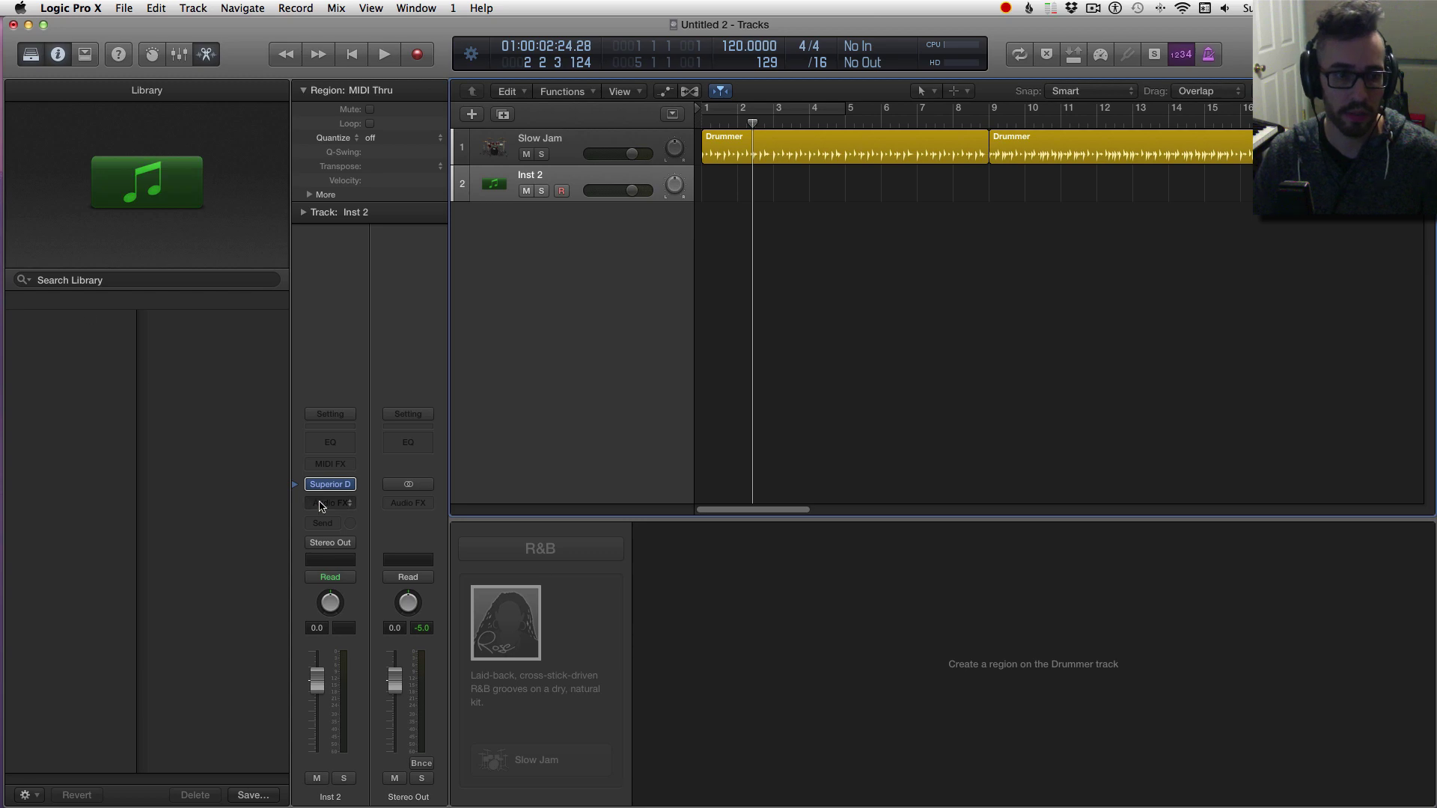
# - Load the ROOTS - STICKS kit in Superior Drummer and close its window
pyautogui.click(328, 487)
pyautogui.click(396, 136)
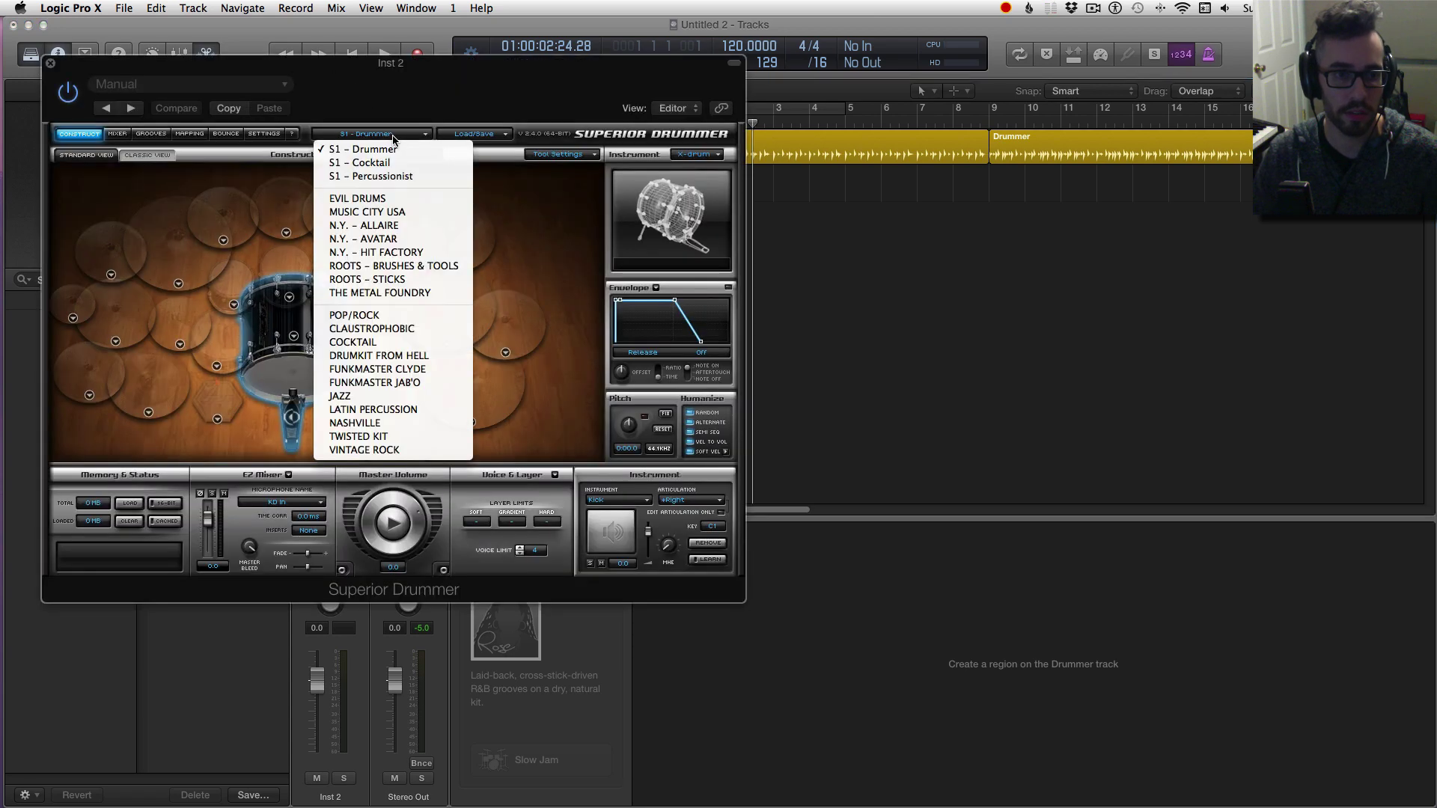
pyautogui.click(419, 282)
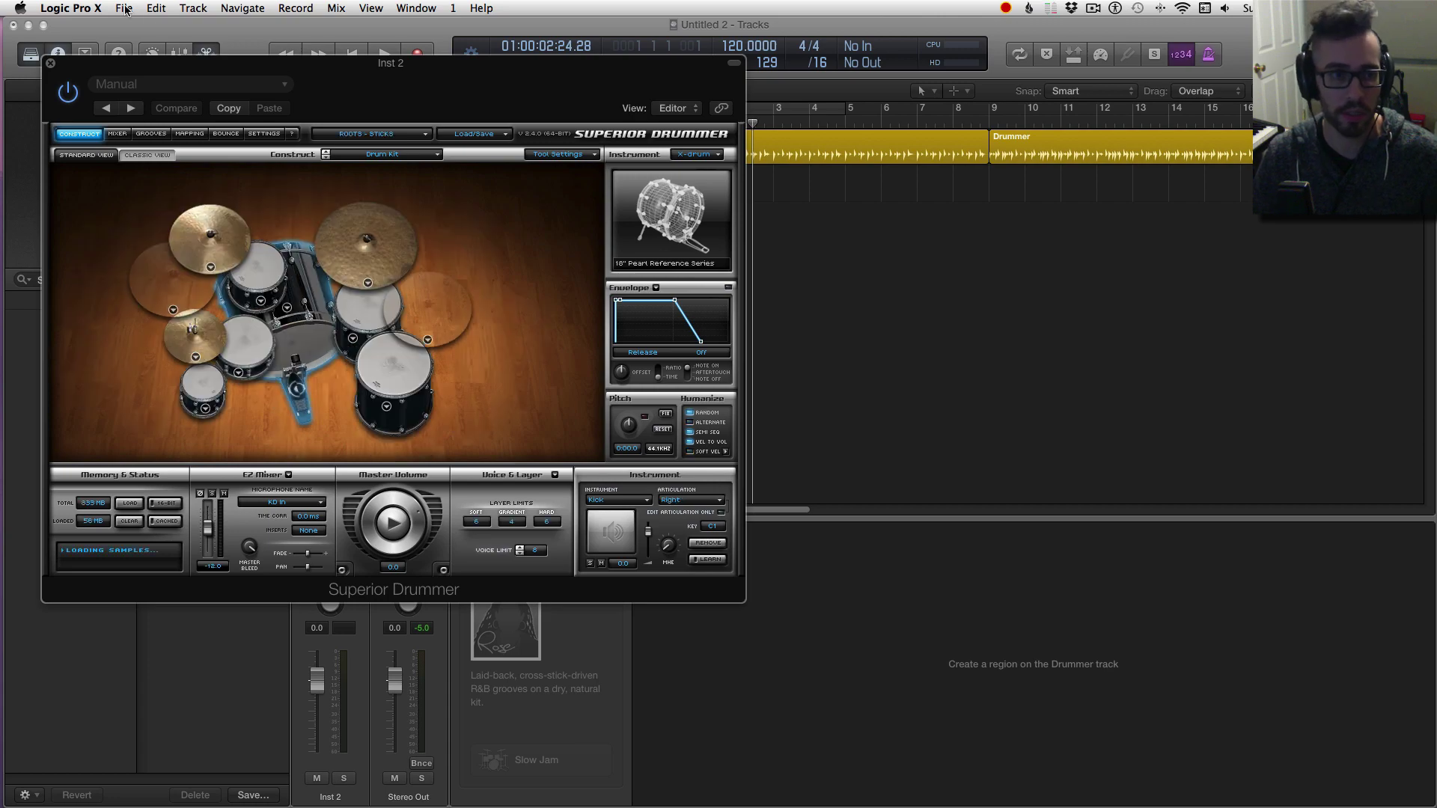
pyautogui.click(50, 65)
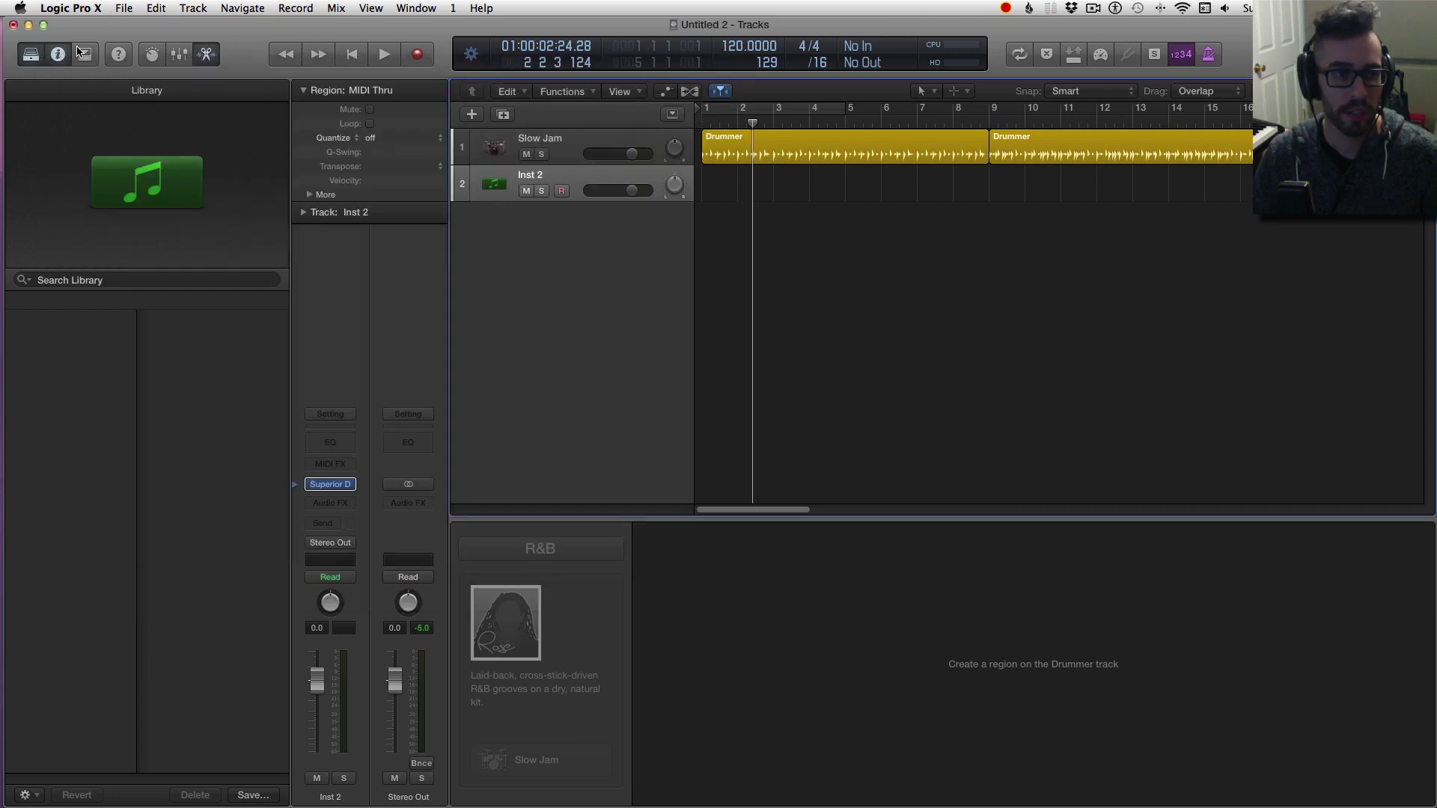
# - Hide the Library, inspect the Slow Jam strip in the MIDI Environment, then close it
pyautogui.click(29, 56)
pyautogui.click(417, 9)
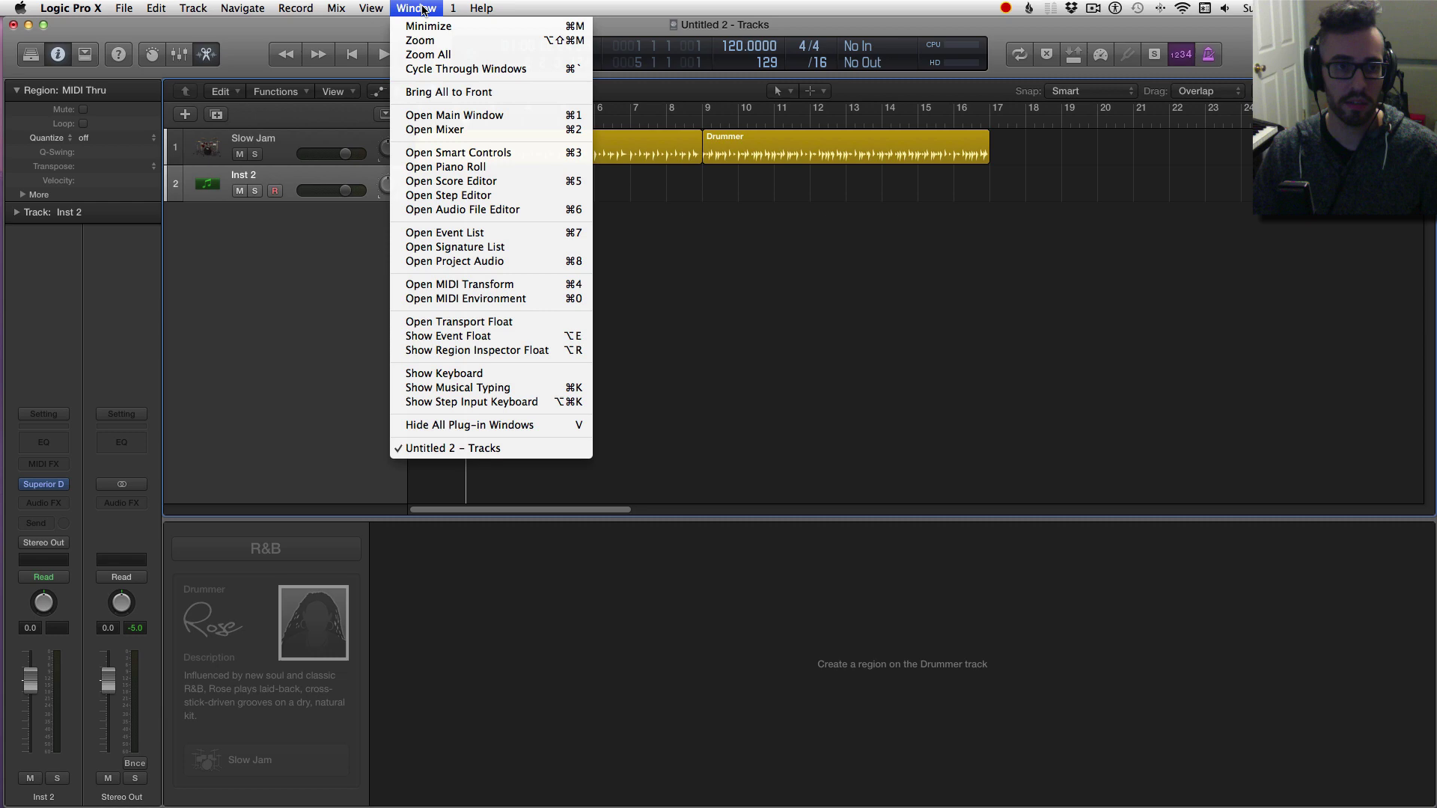
pyautogui.click(465, 299)
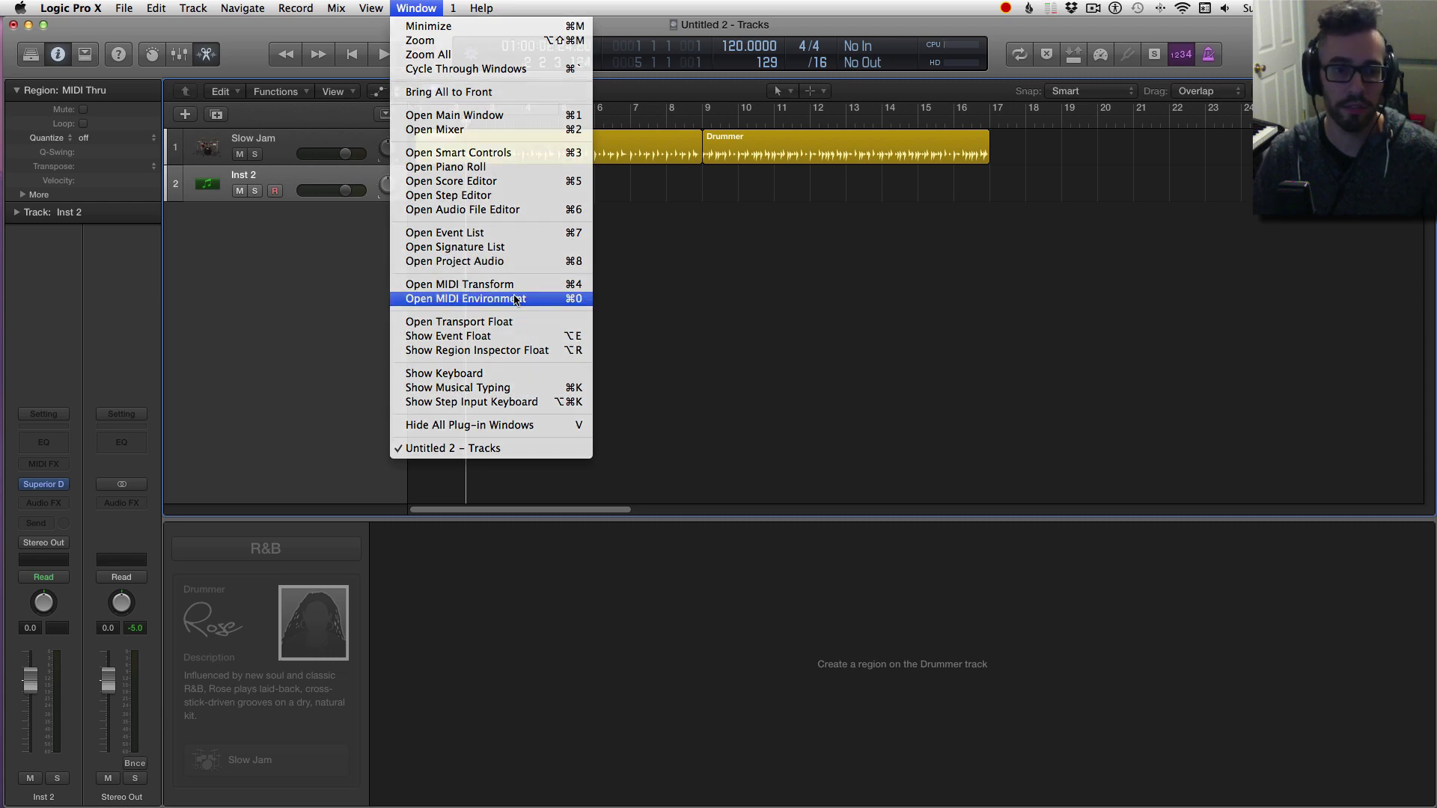
pyautogui.moveTo(1131, 24); pyautogui.dragTo(780, 287)
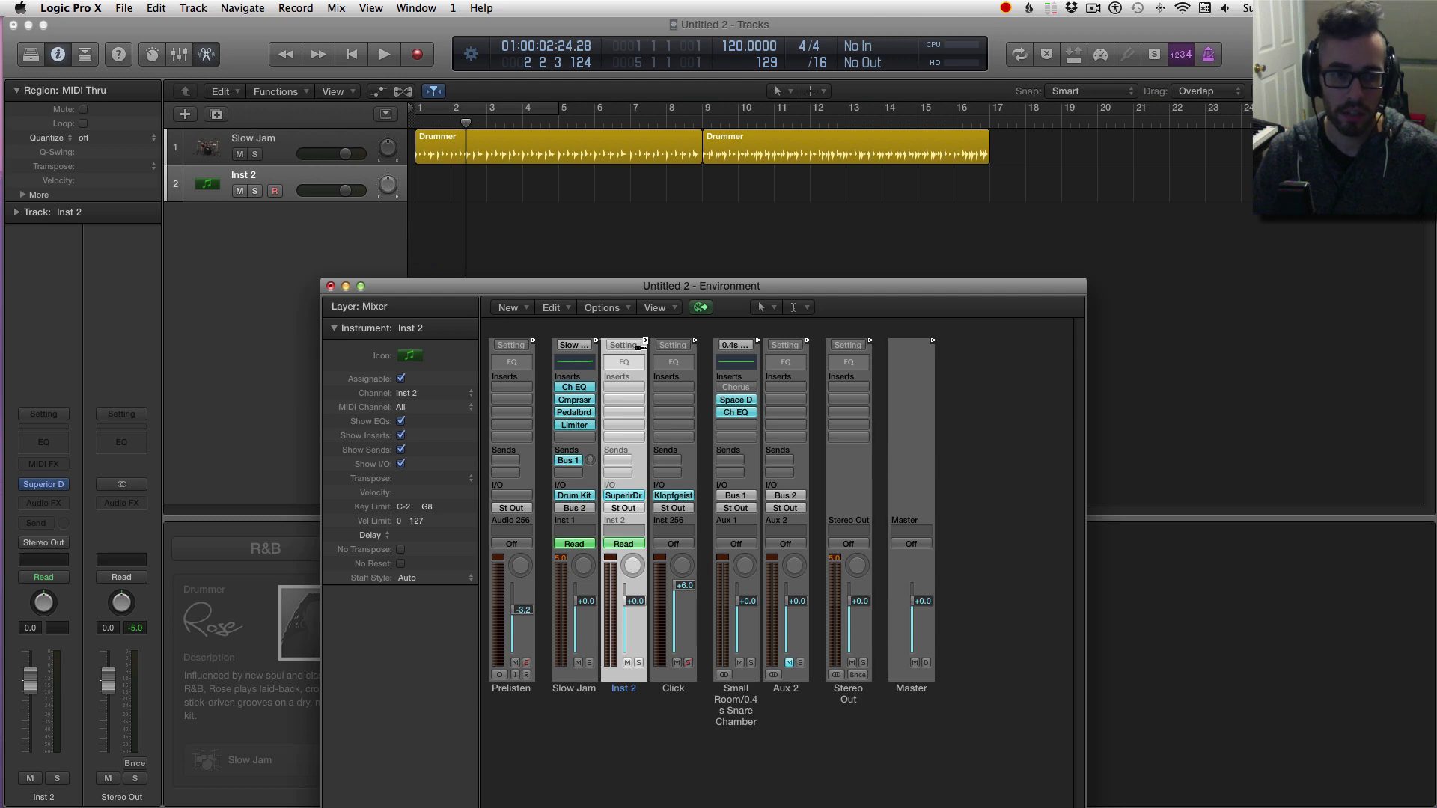
pyautogui.click(599, 338)
pyautogui.click(287, 144)
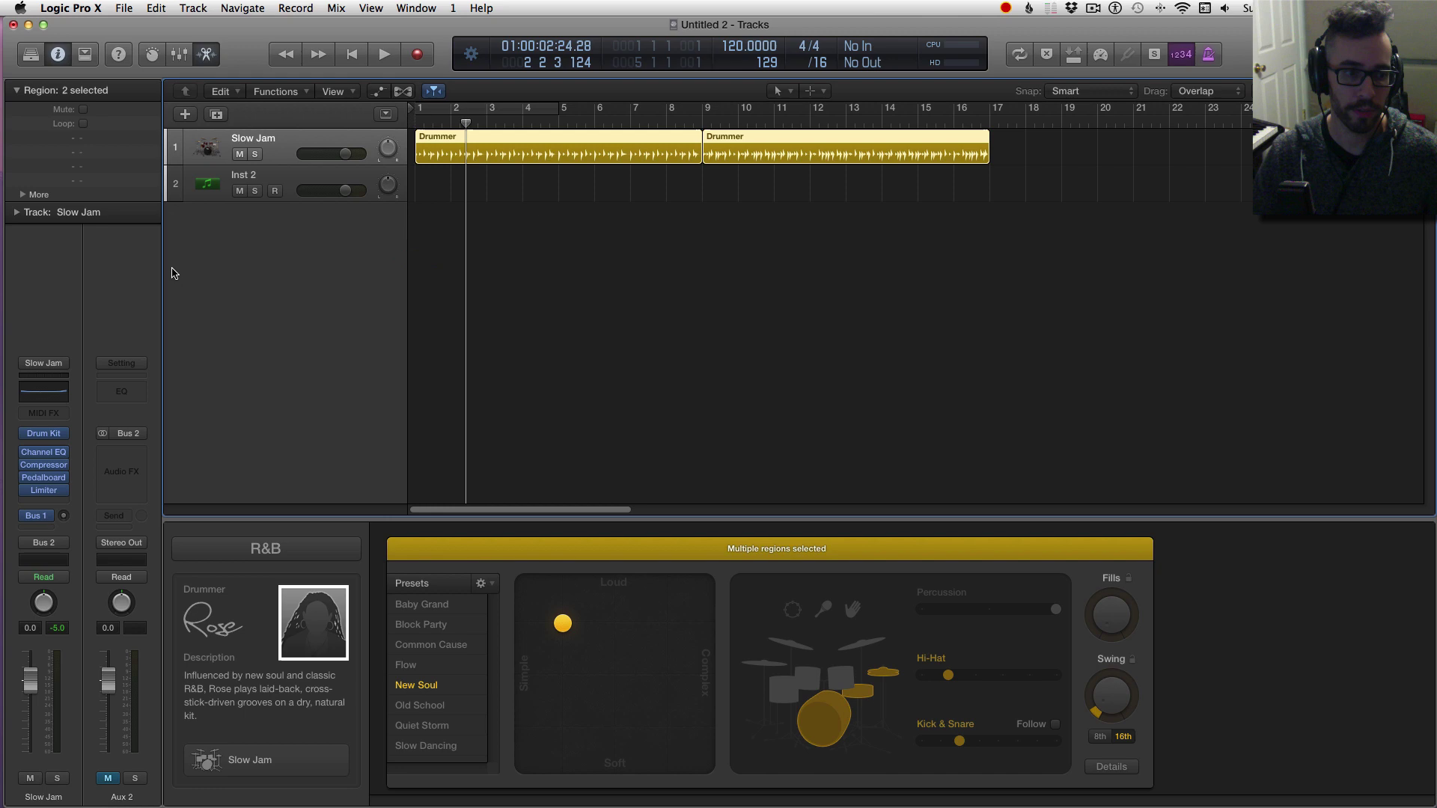
# - Rename Inst 2 to SD2, open its Superior Drummer window, and start playback
pyautogui.doubleClick(294, 175)
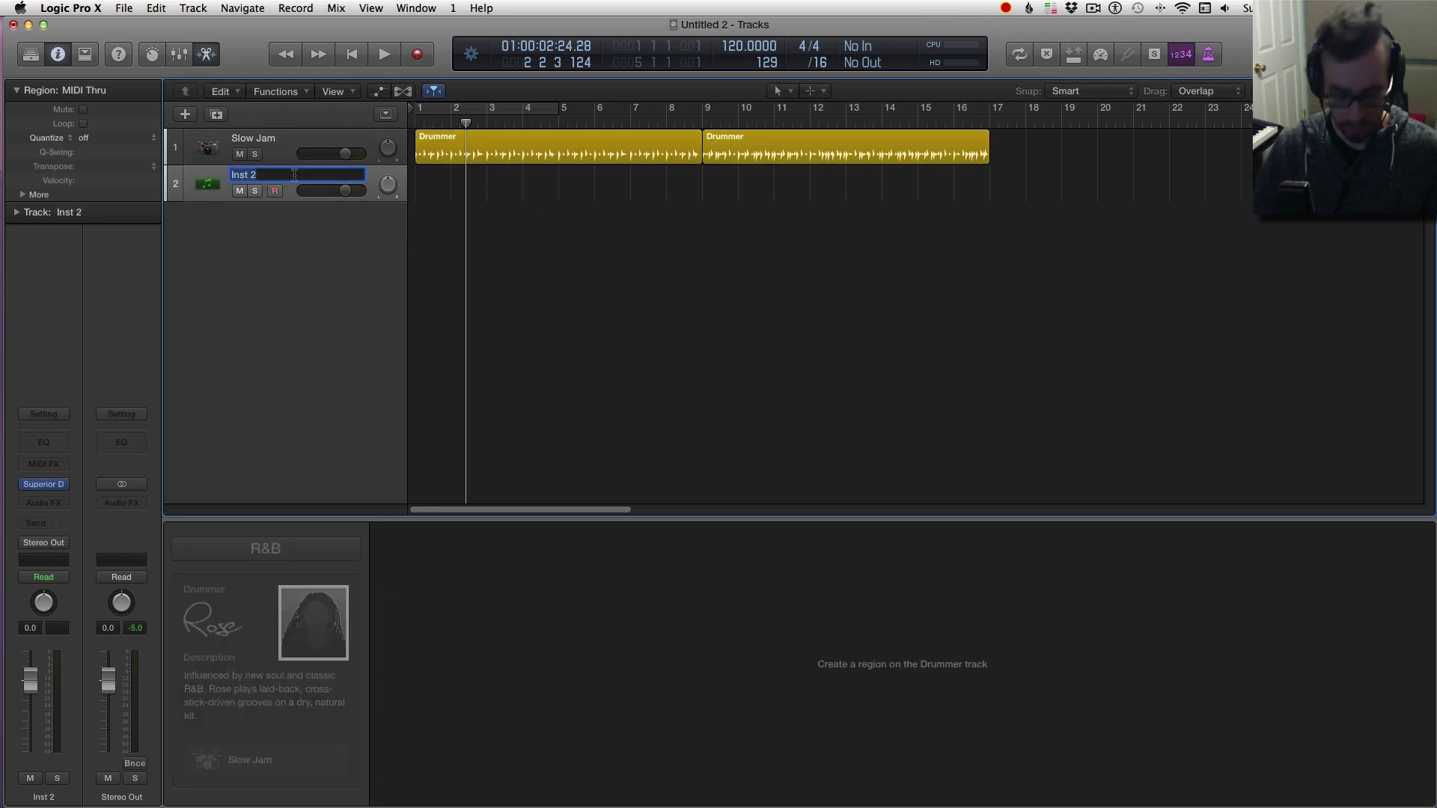
pyautogui.write('SD2')
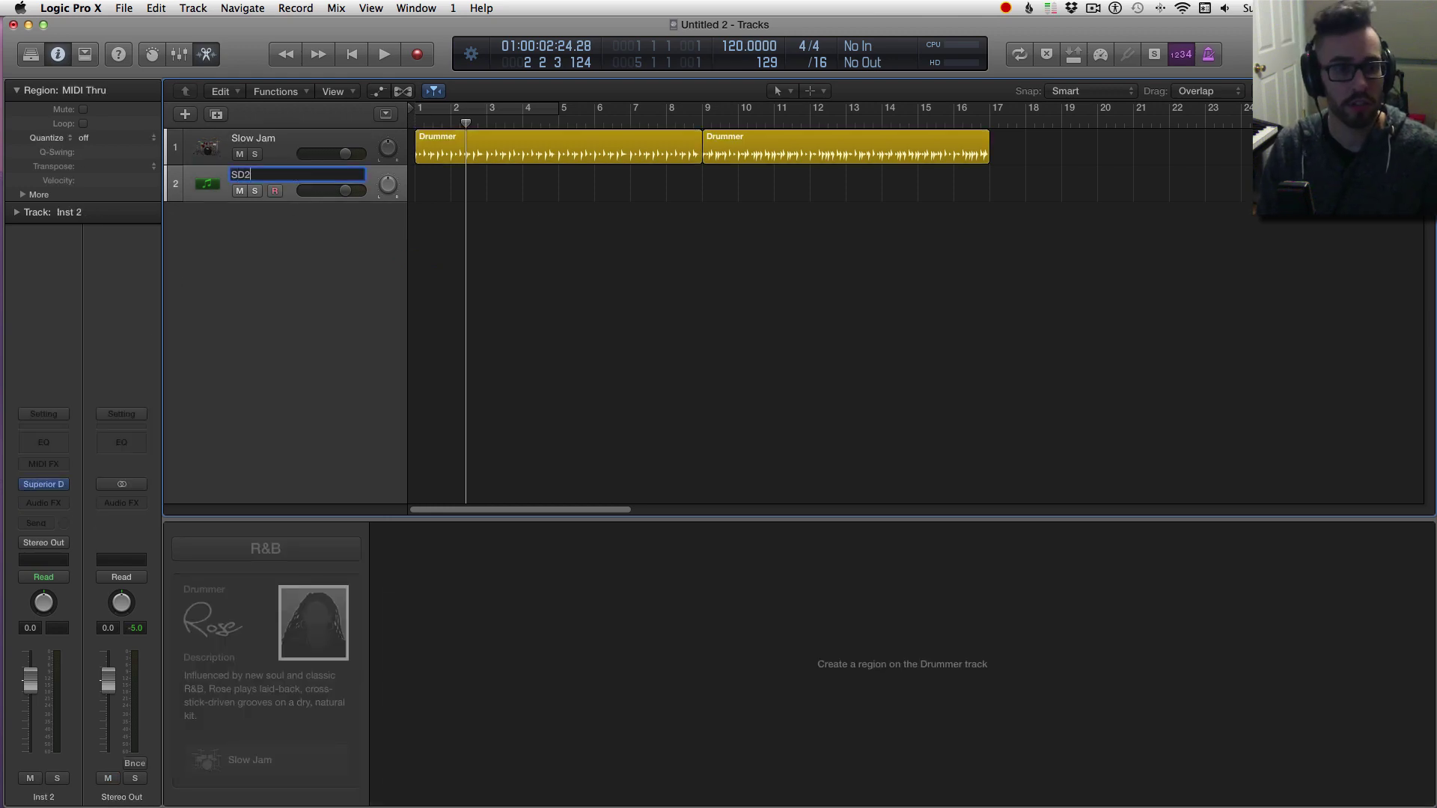
pyautogui.press('Return')
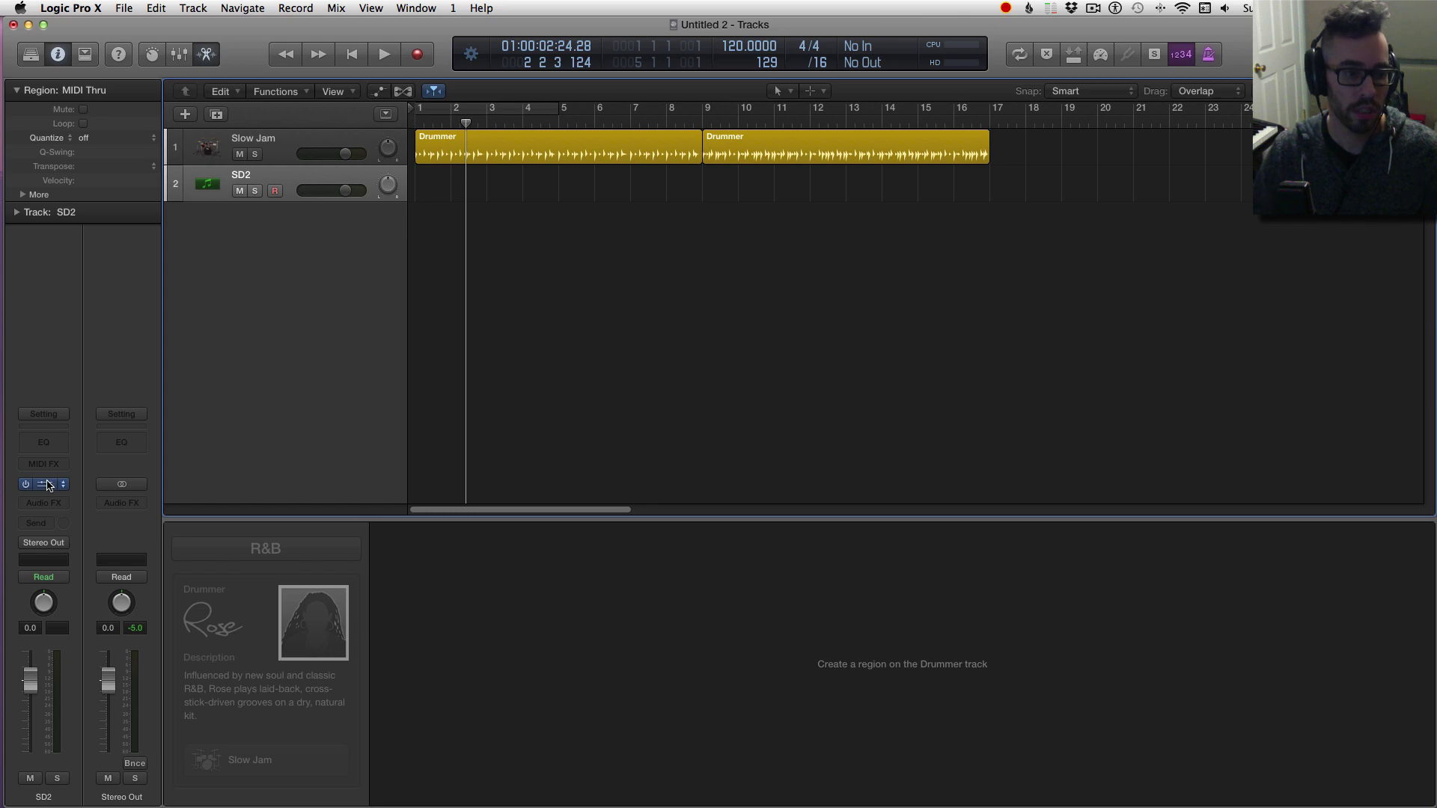
pyautogui.click(43, 486)
pyautogui.moveTo(367, 74); pyautogui.dragTo(909, 256)
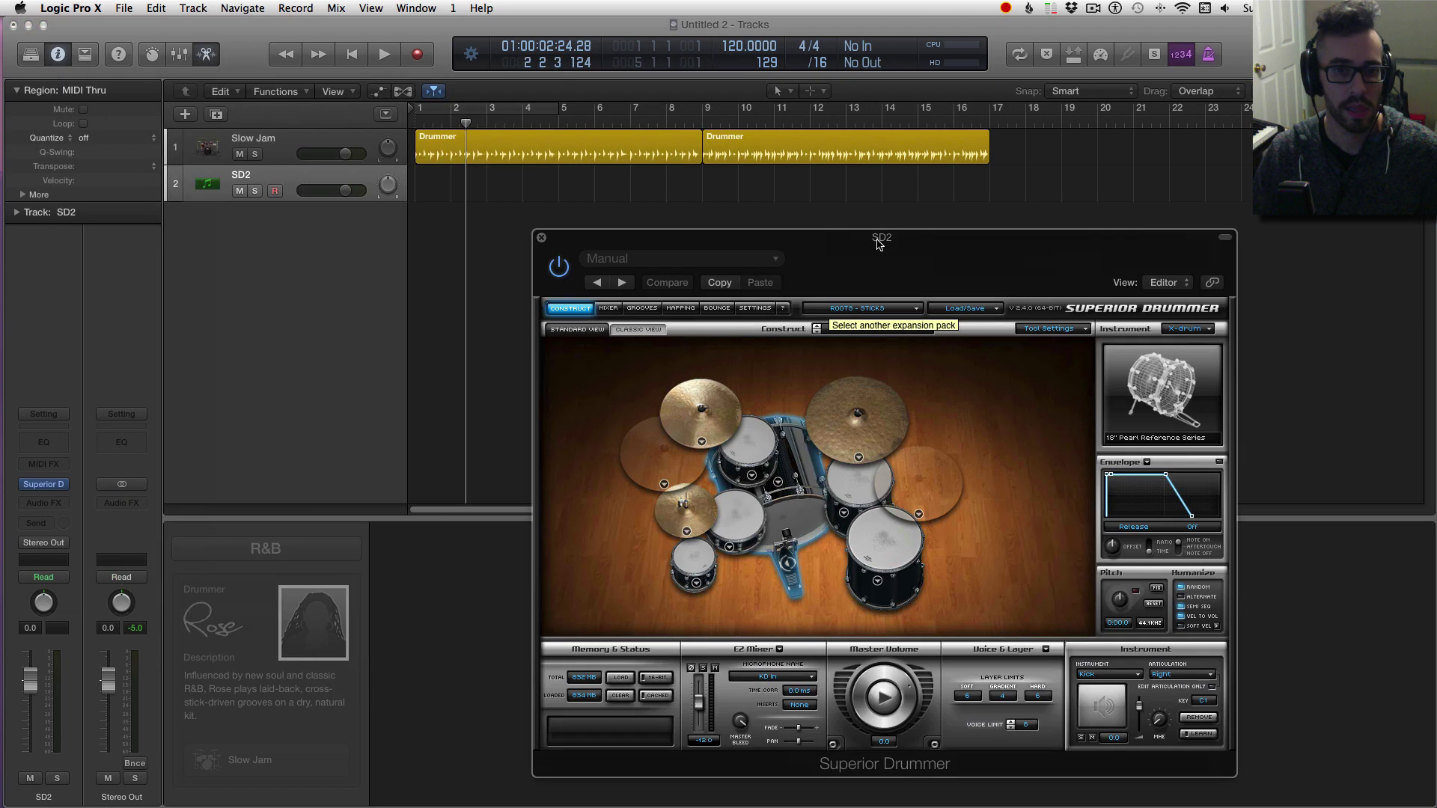
pyautogui.click(507, 171)
pyautogui.press('space')
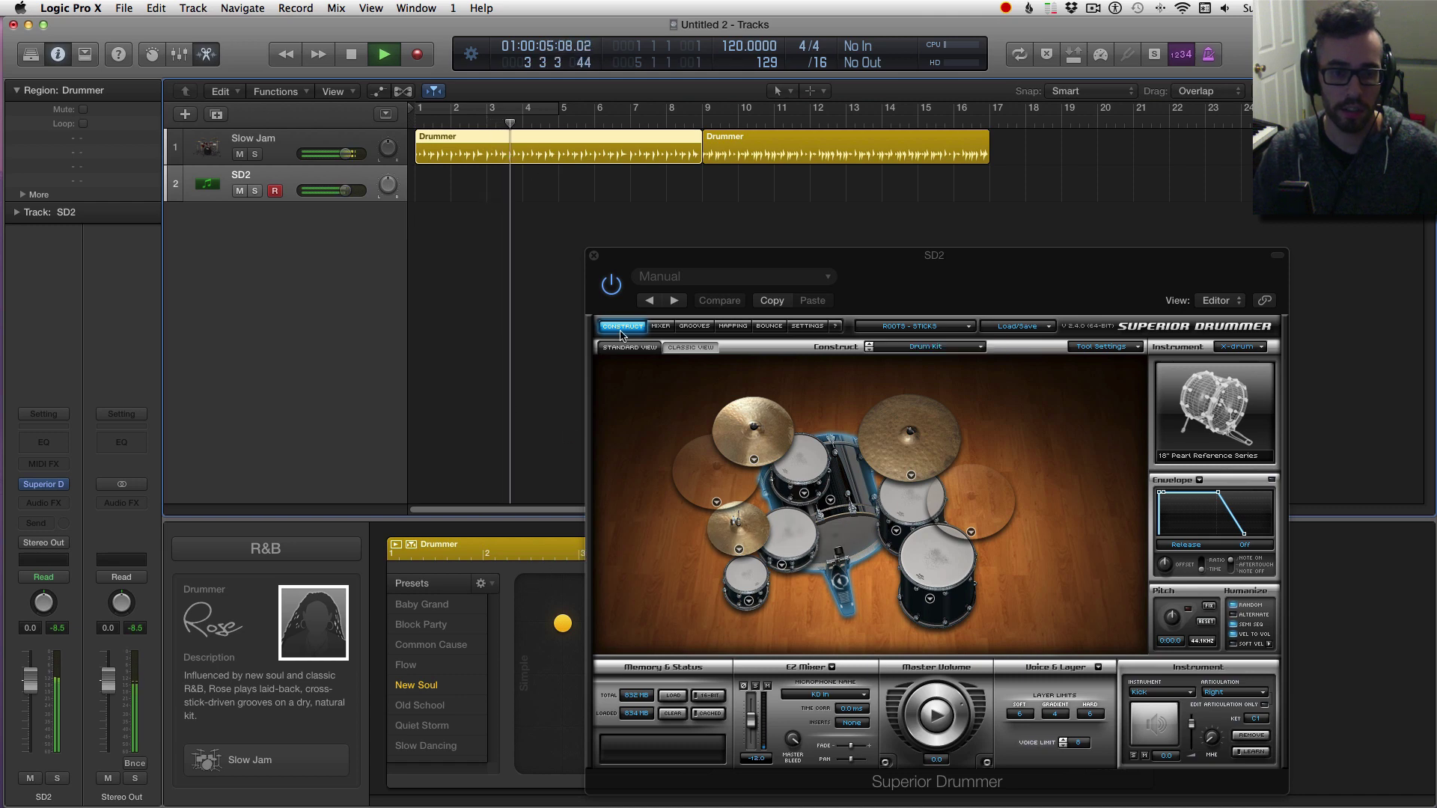
# - Stop playback, split the first Drummer region at bars 4 and 5, and close Superior Drummer
pyautogui.moveTo(659, 257); pyautogui.dragTo(782, 205)
pyautogui.press('space')
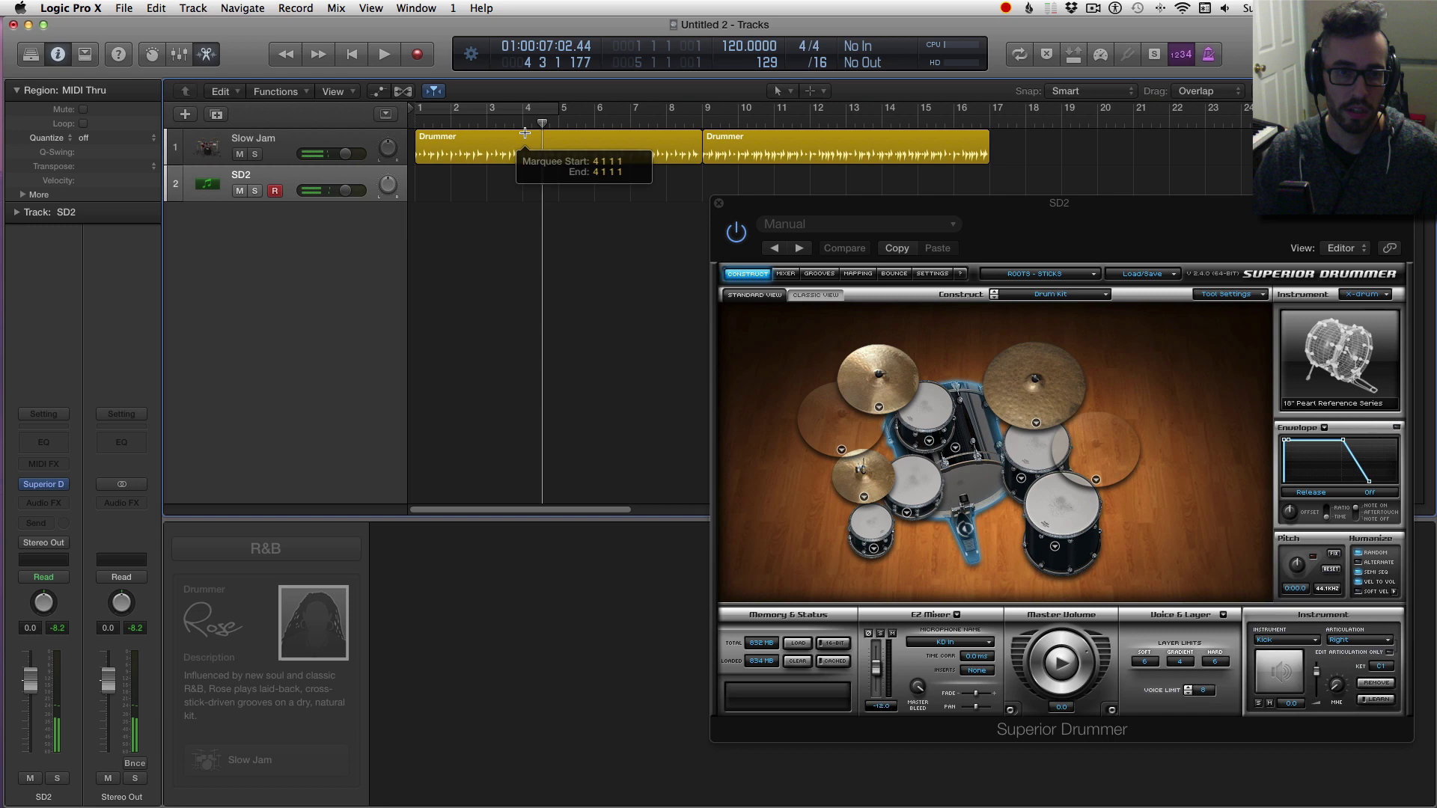
pyautogui.moveTo(527, 169); pyautogui.dragTo(562, 169)
pyautogui.click(539, 151)
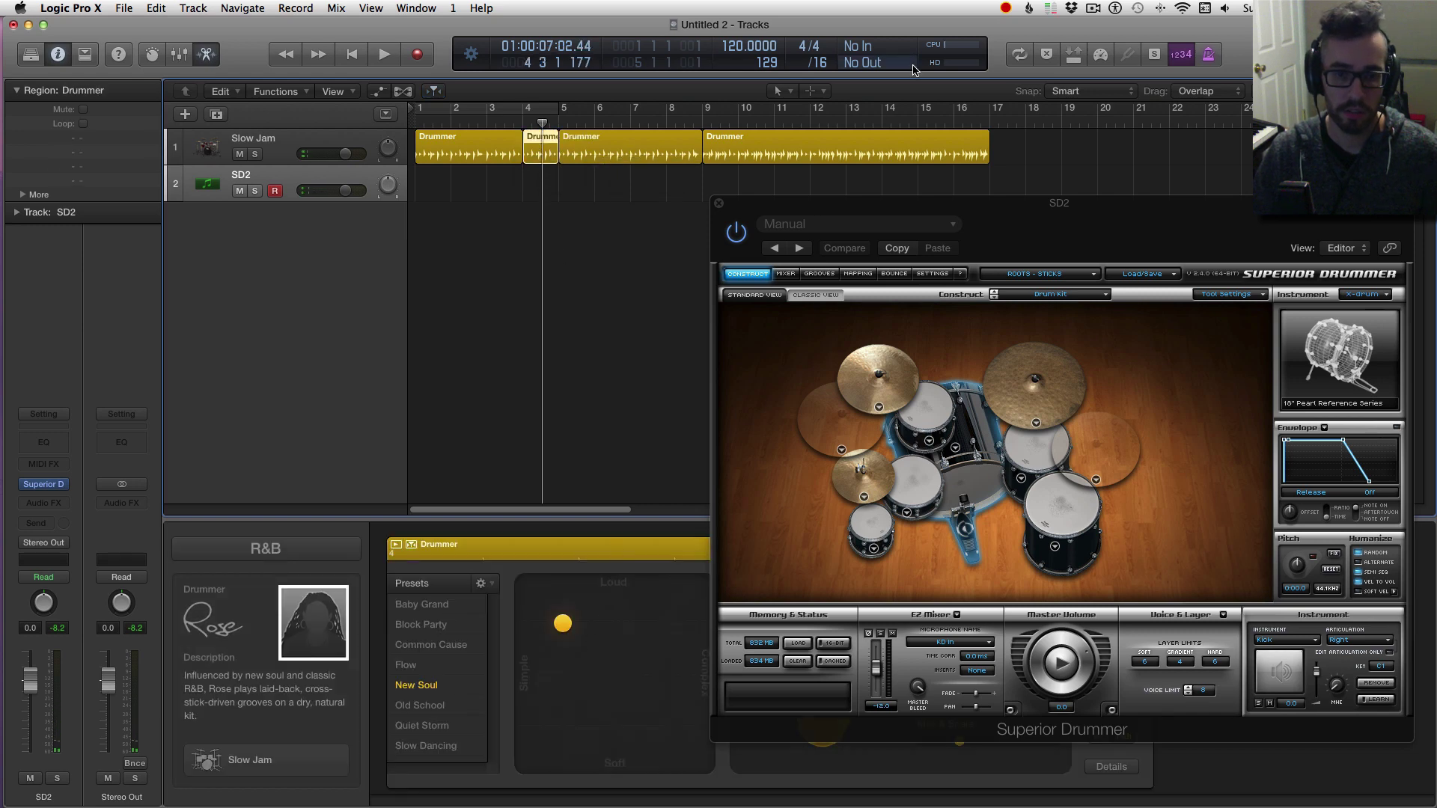
pyautogui.click(720, 205)
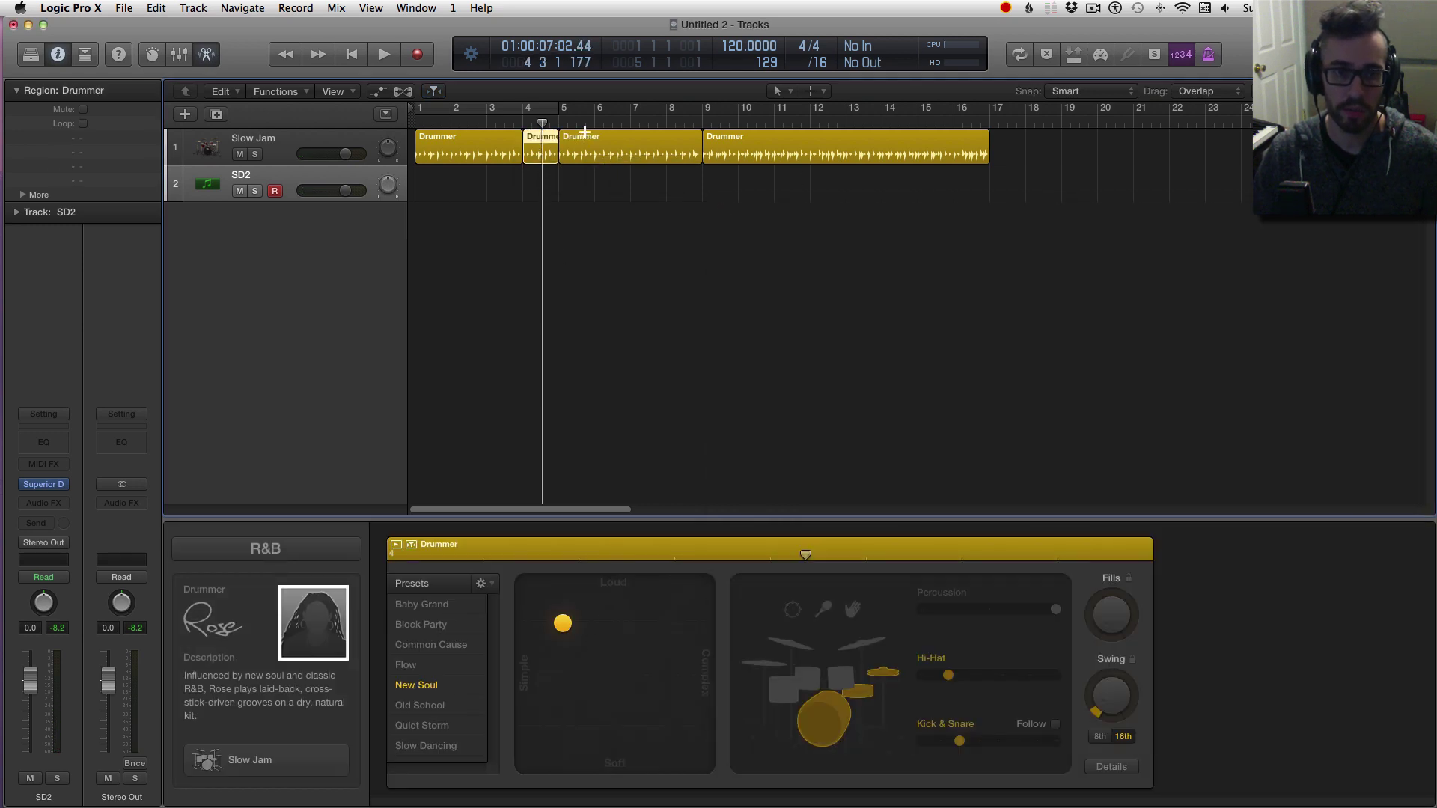
pyautogui.moveTo(587, 141); pyautogui.dragTo(591, 158)
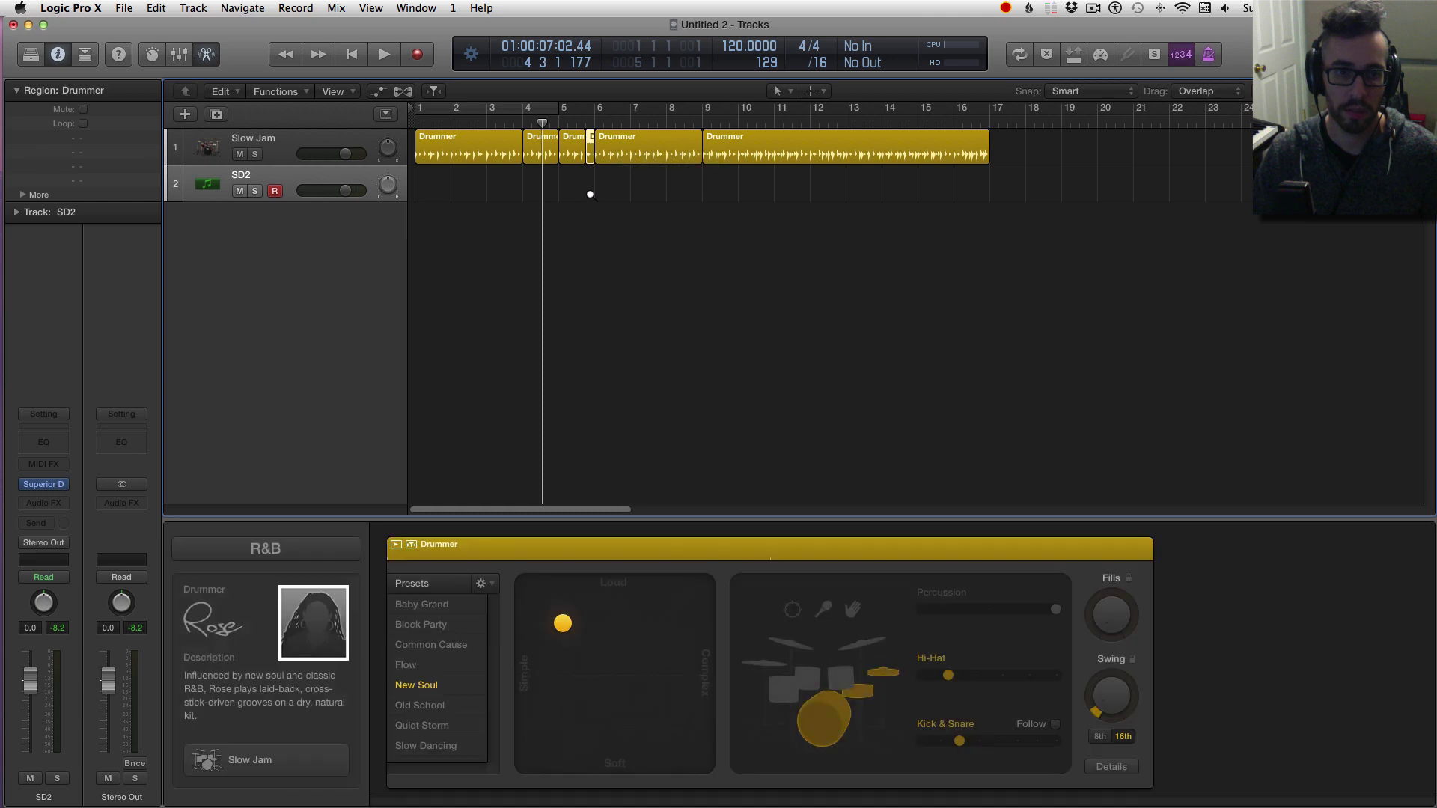
pyautogui.scroll(4, 591, 198)
pyautogui.hscroll(-4, 589, 199)
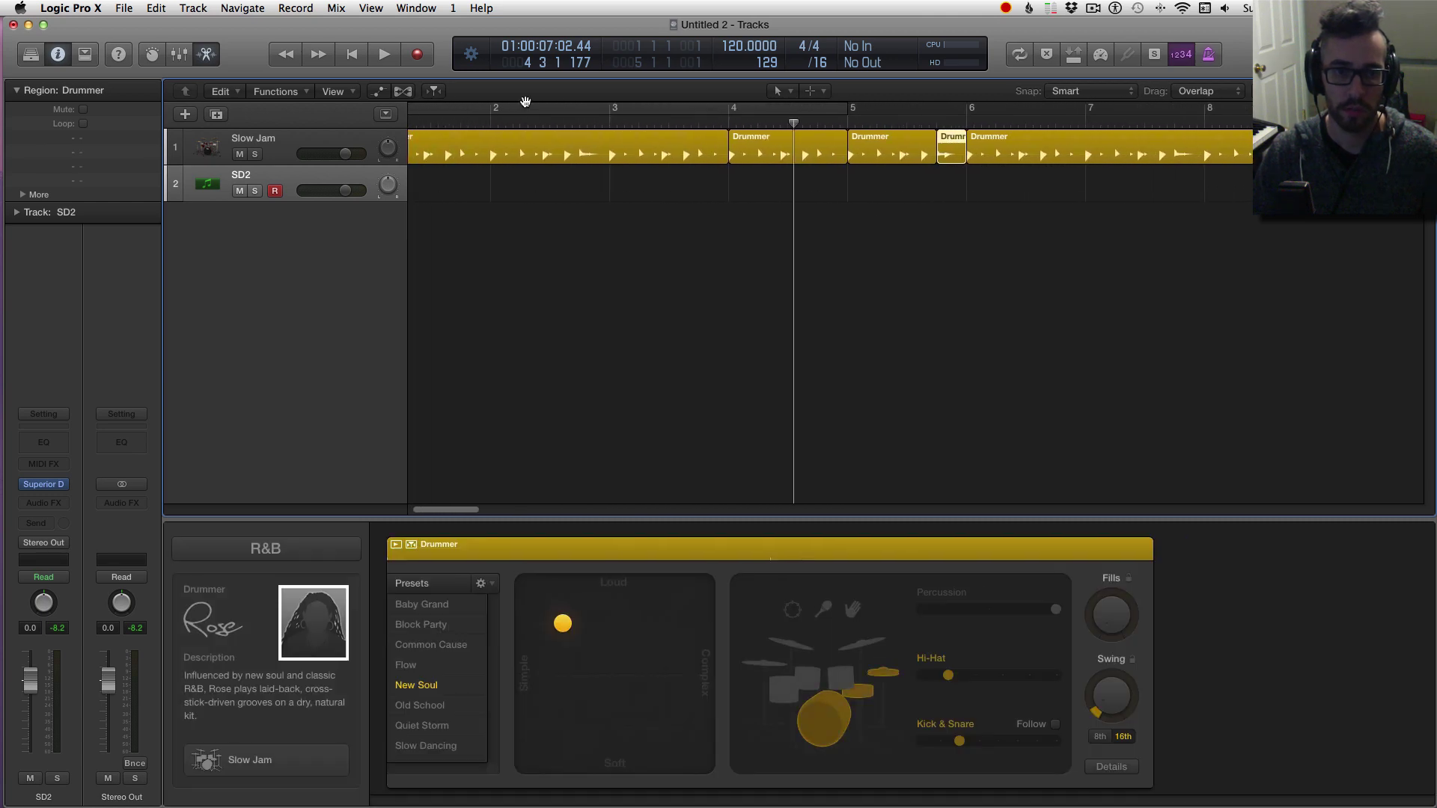
# - Cycle bars 2–6, make the bar-6 fill loud and complex with toms, and play
pyautogui.moveTo(490, 110); pyautogui.dragTo(966, 109)
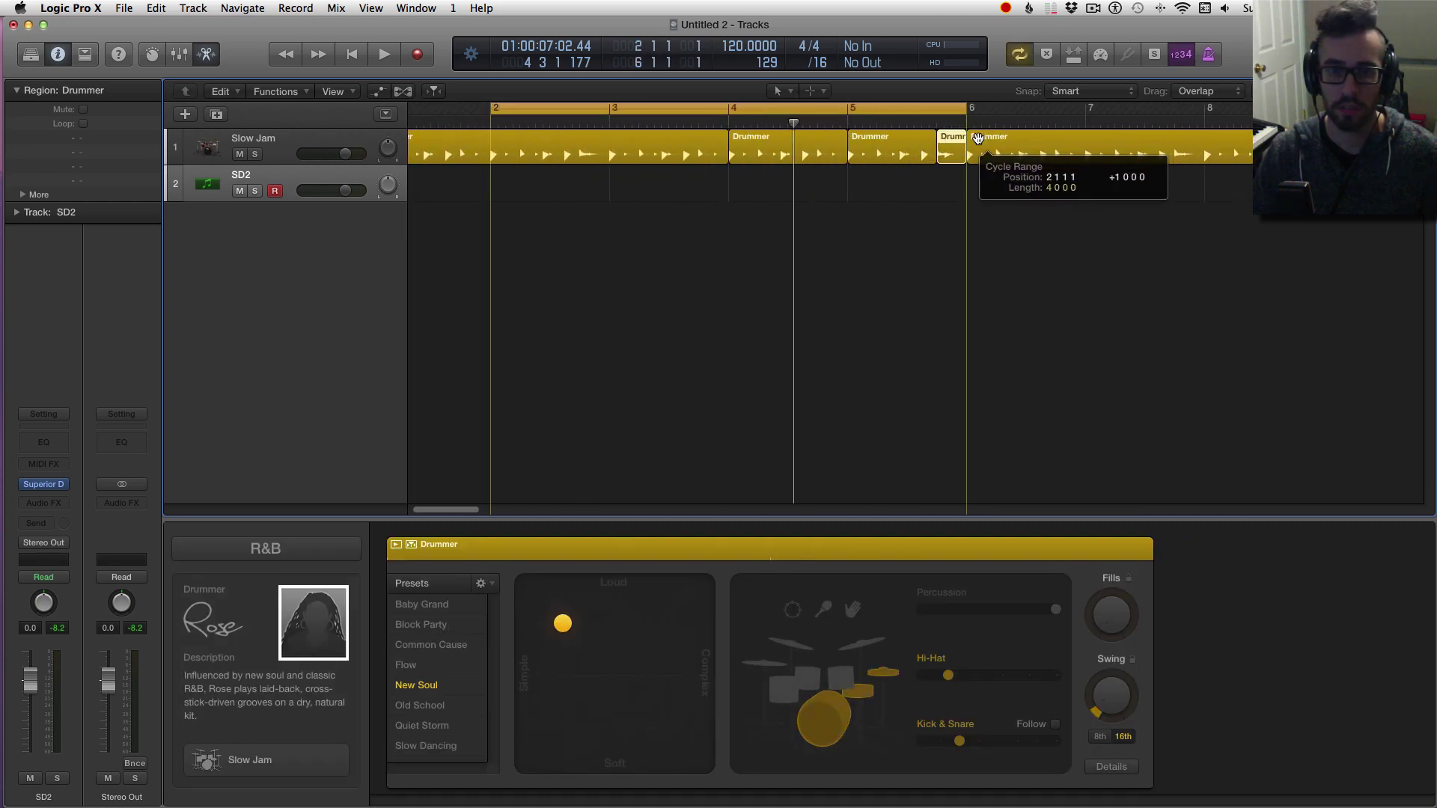
pyautogui.click(779, 147)
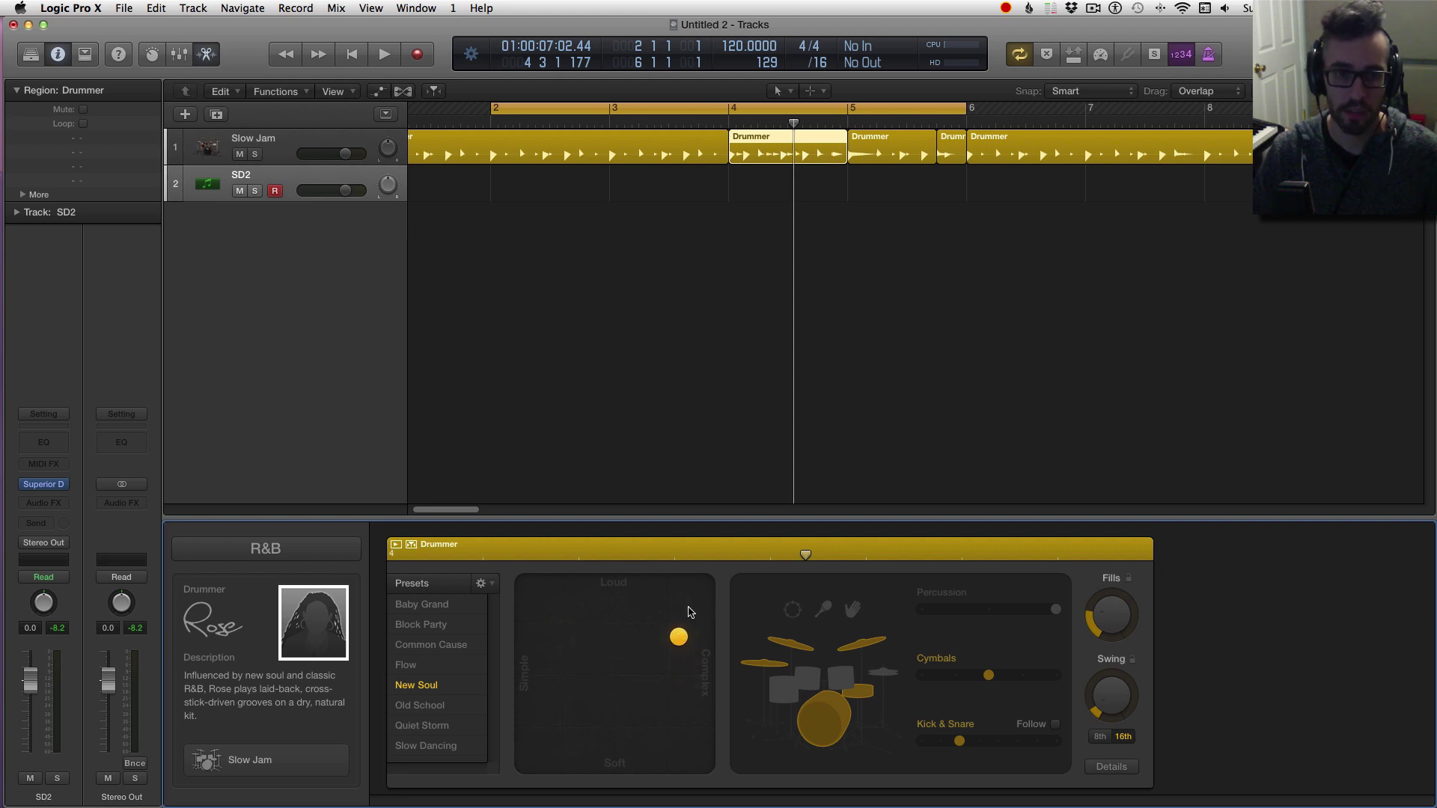
pyautogui.click(943, 150)
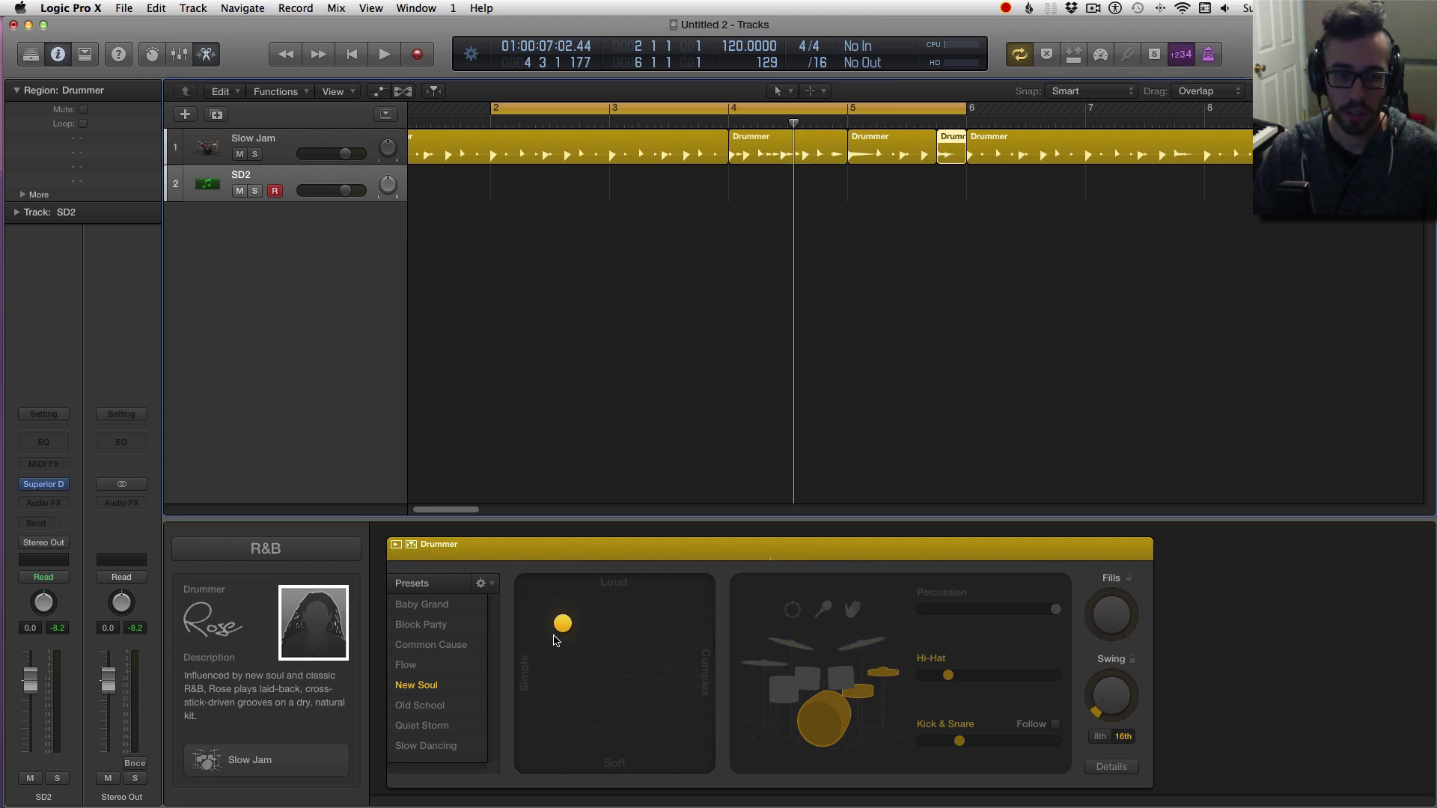
pyautogui.moveTo(562, 626); pyautogui.dragTo(735, 574)
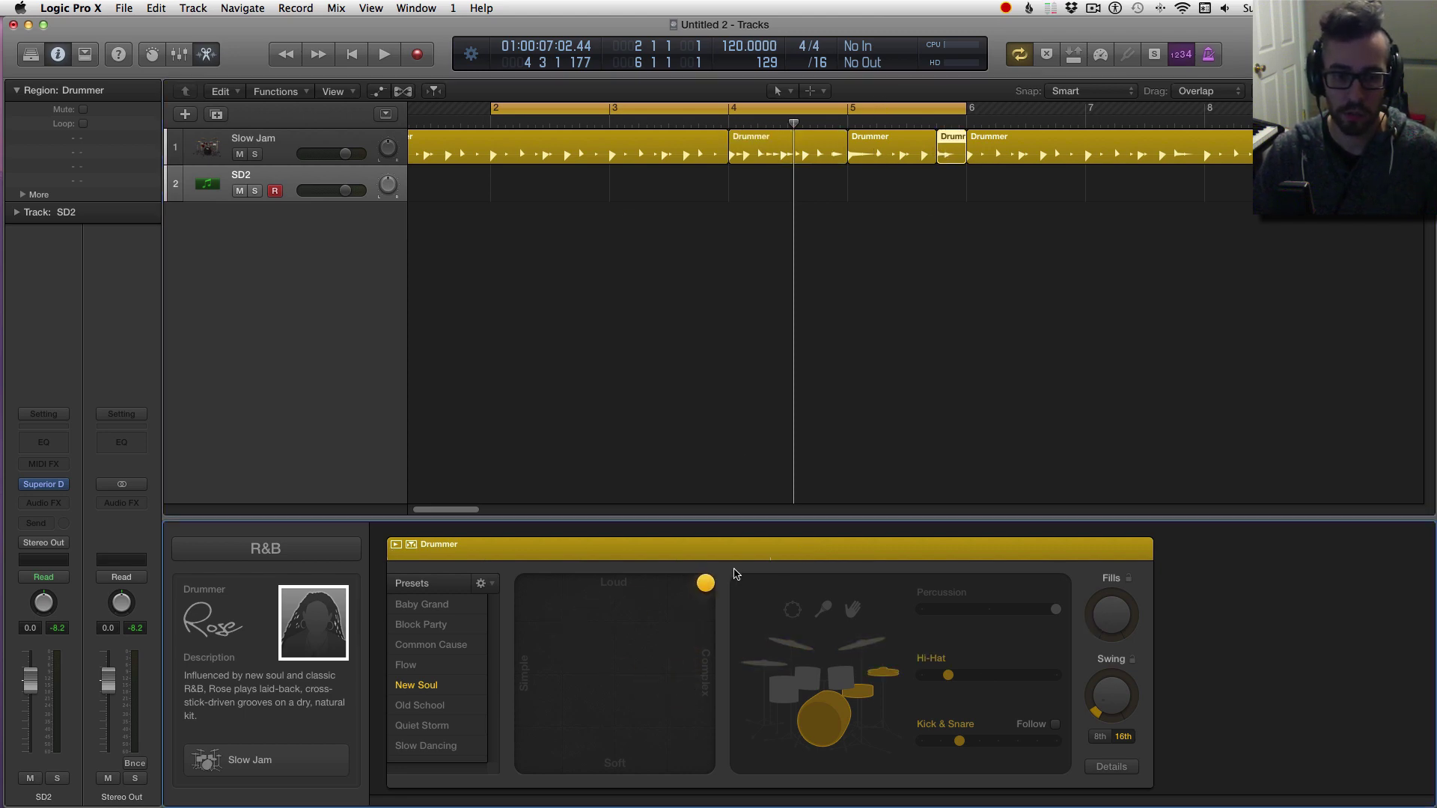
pyautogui.click(844, 682)
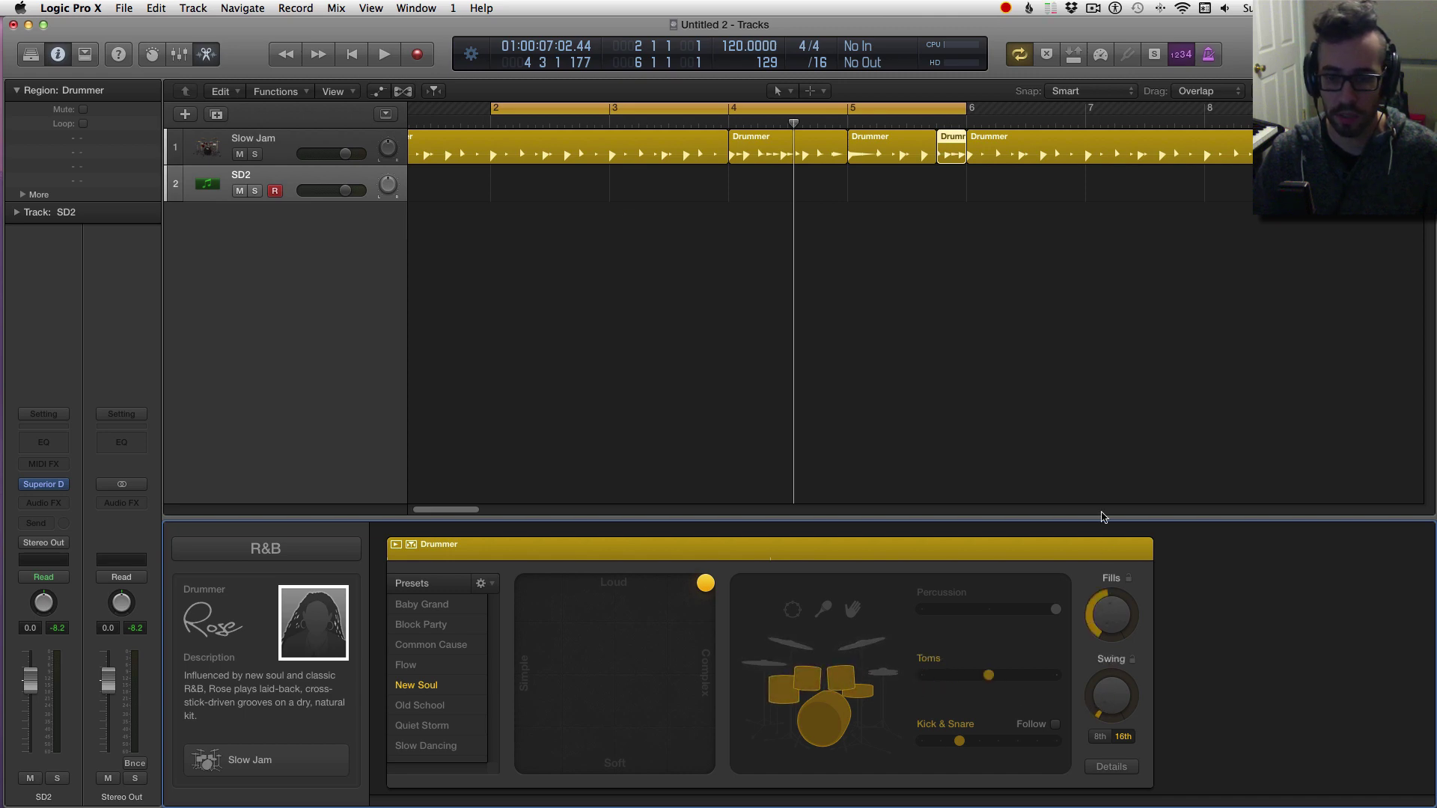
pyautogui.press('space')
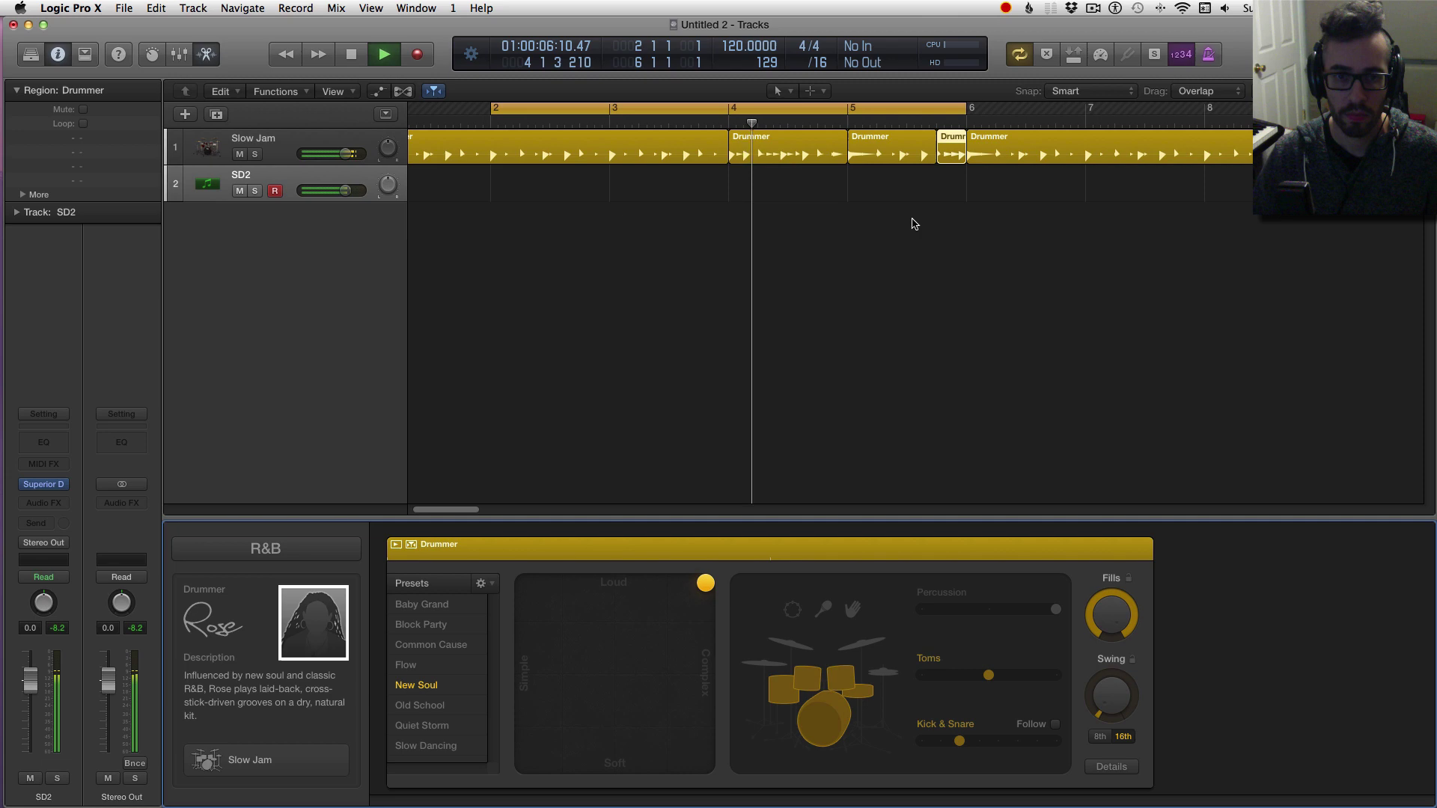
# - Audition the bar-4 region, stop playback, and reselect the bar-4 region
pyautogui.click(786, 146)
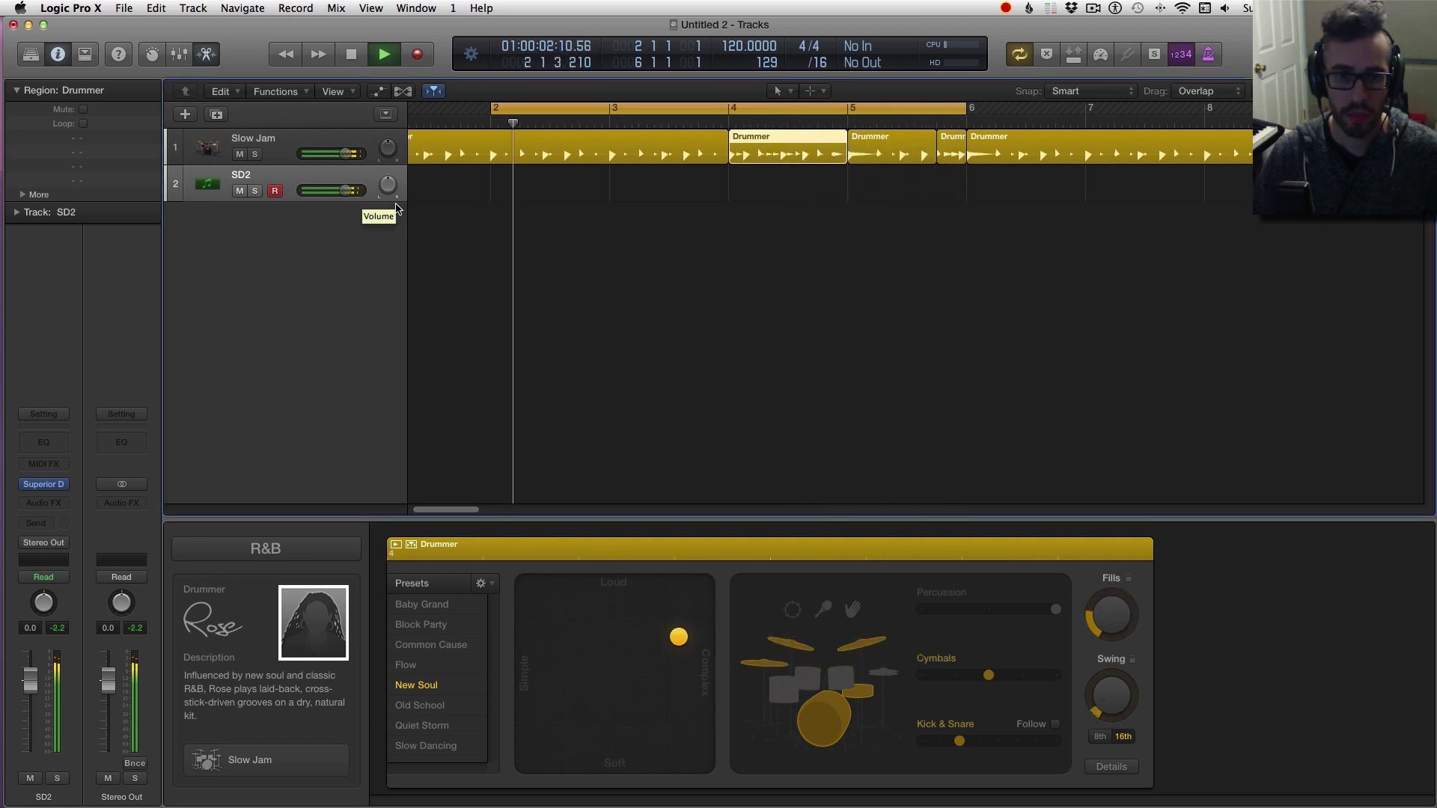
pyautogui.click(579, 226)
pyautogui.press('space')
pyautogui.click(775, 148)
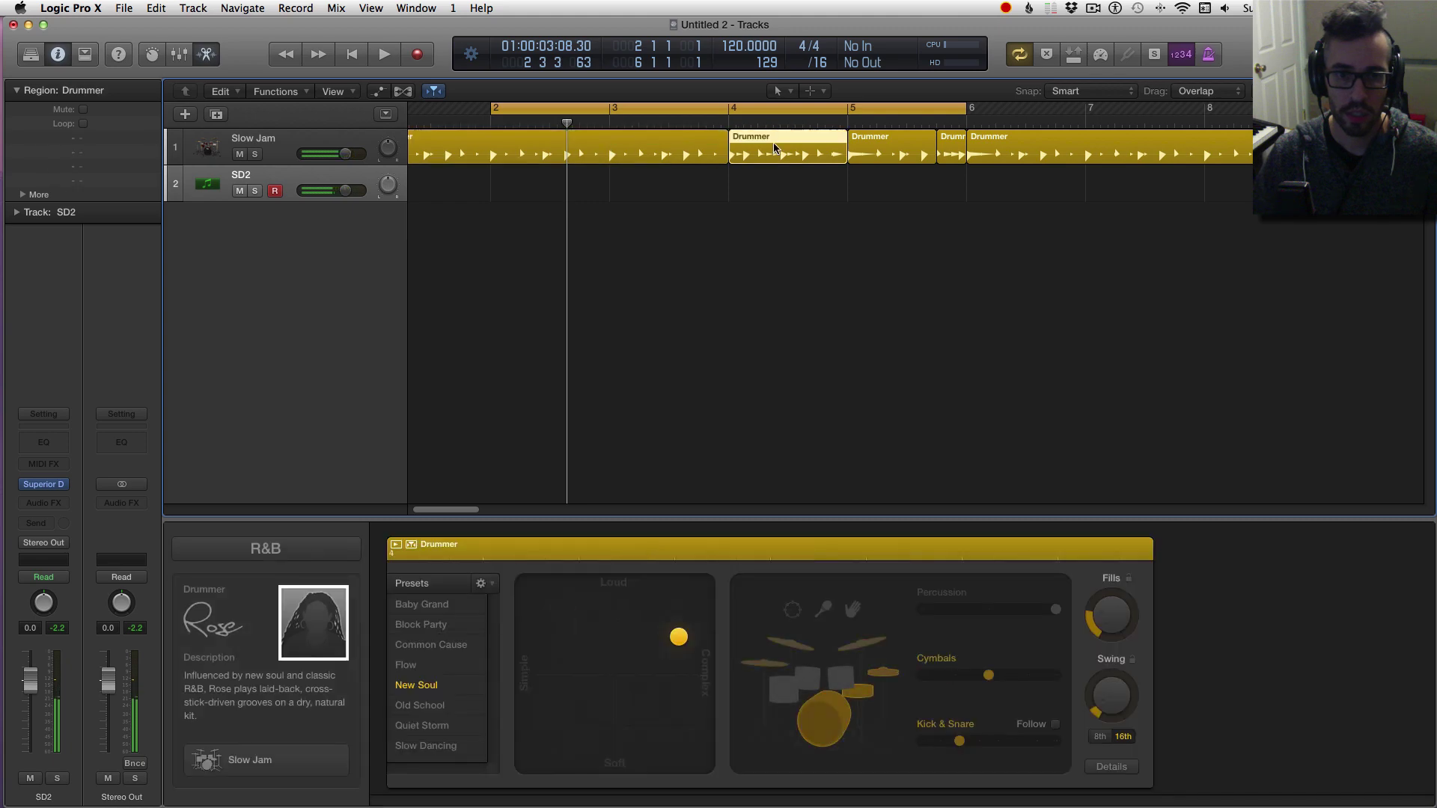
# - Reopen Superior Drummer, start playback, and cycle the bar-4 Drummer region
pyautogui.click(48, 486)
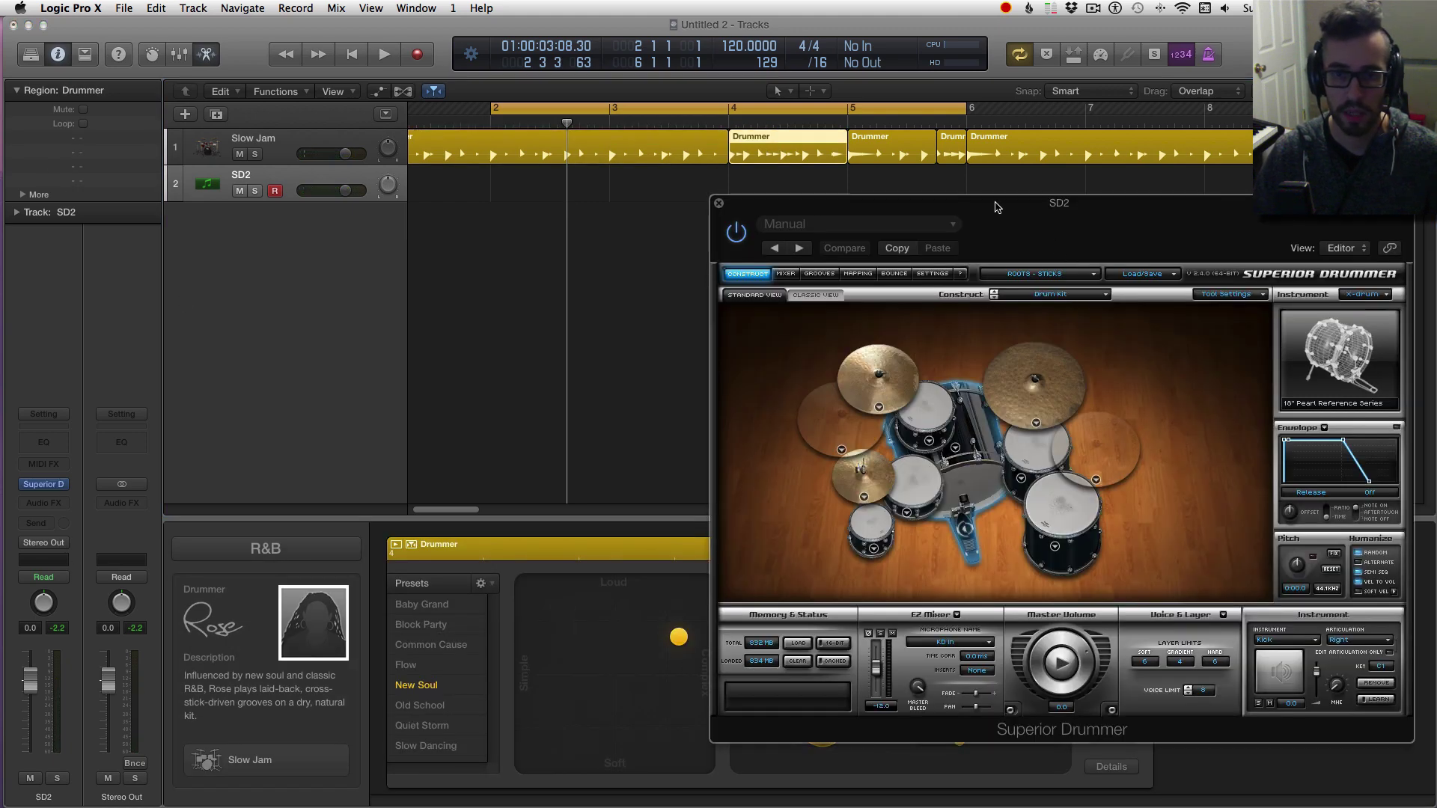
pyautogui.press('space')
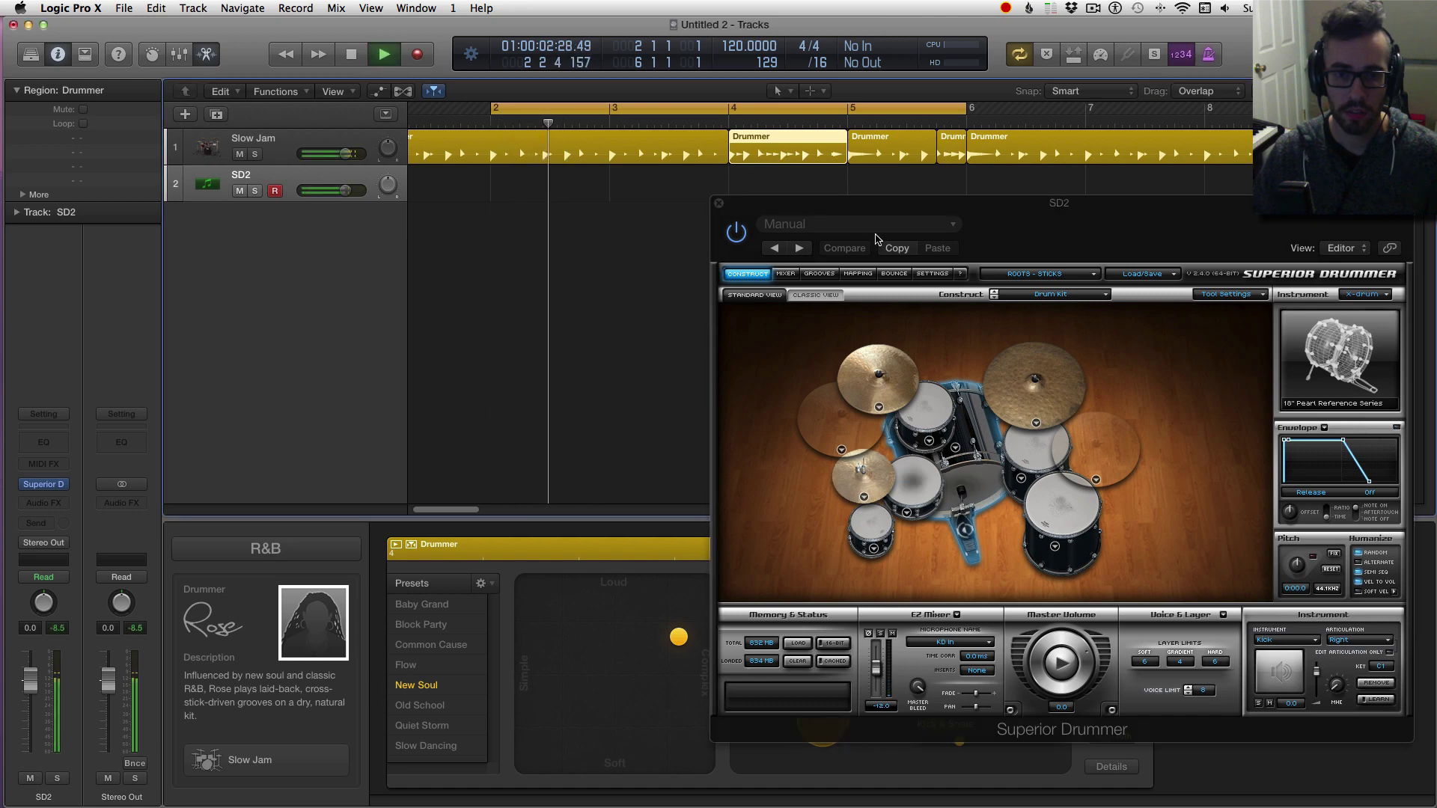
pyautogui.moveTo(894, 209); pyautogui.dragTo(85, 51)
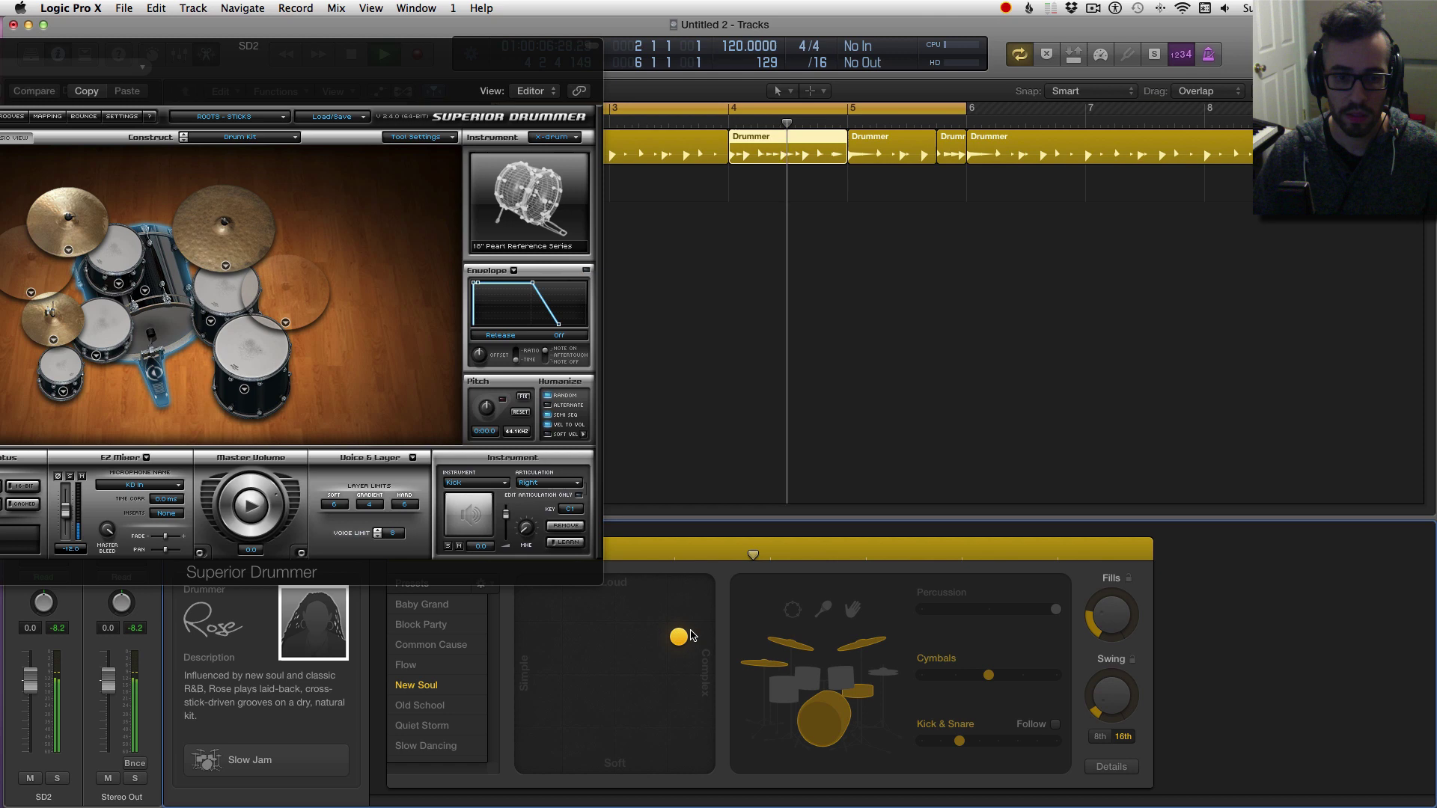
pyautogui.click(778, 152)
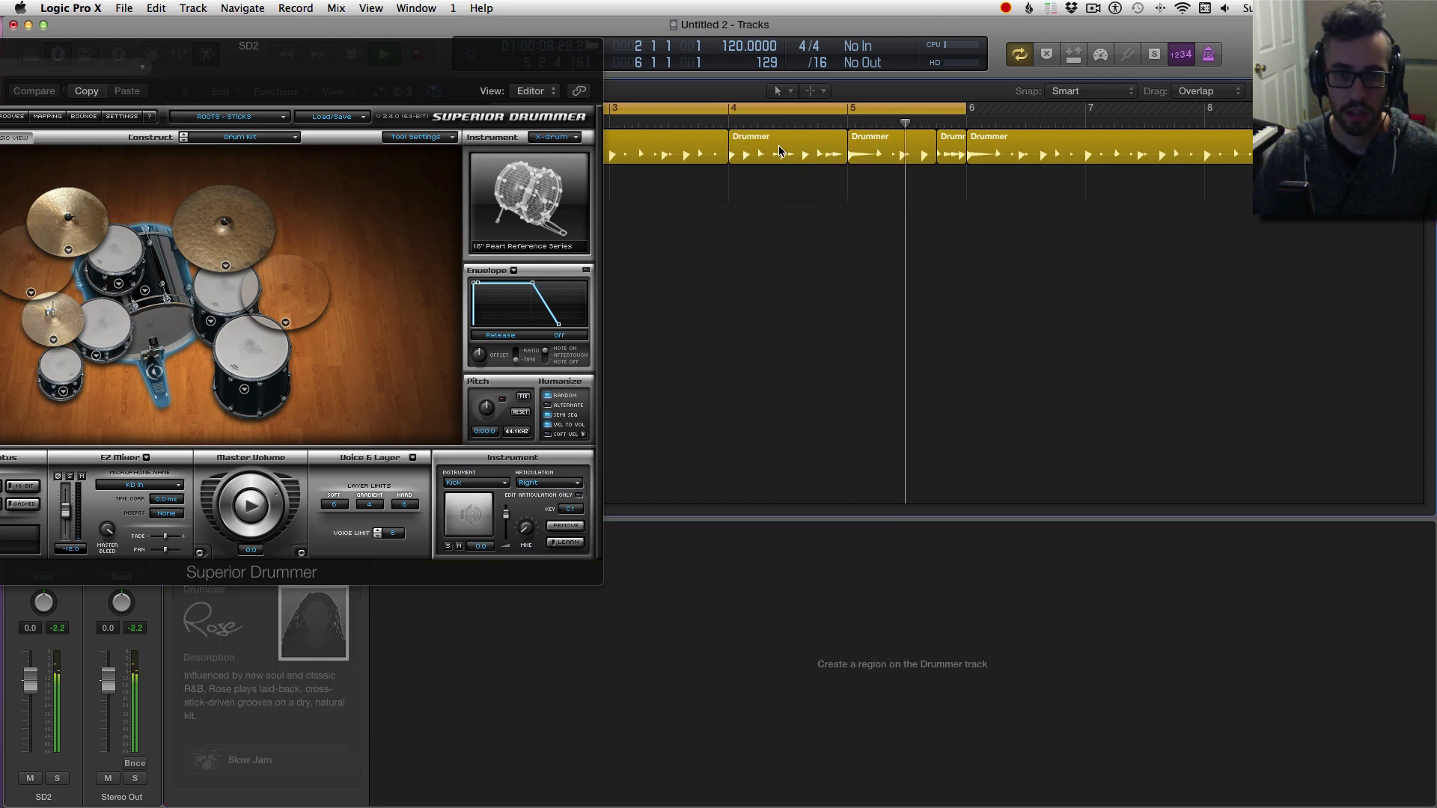
pyautogui.press('super+u')
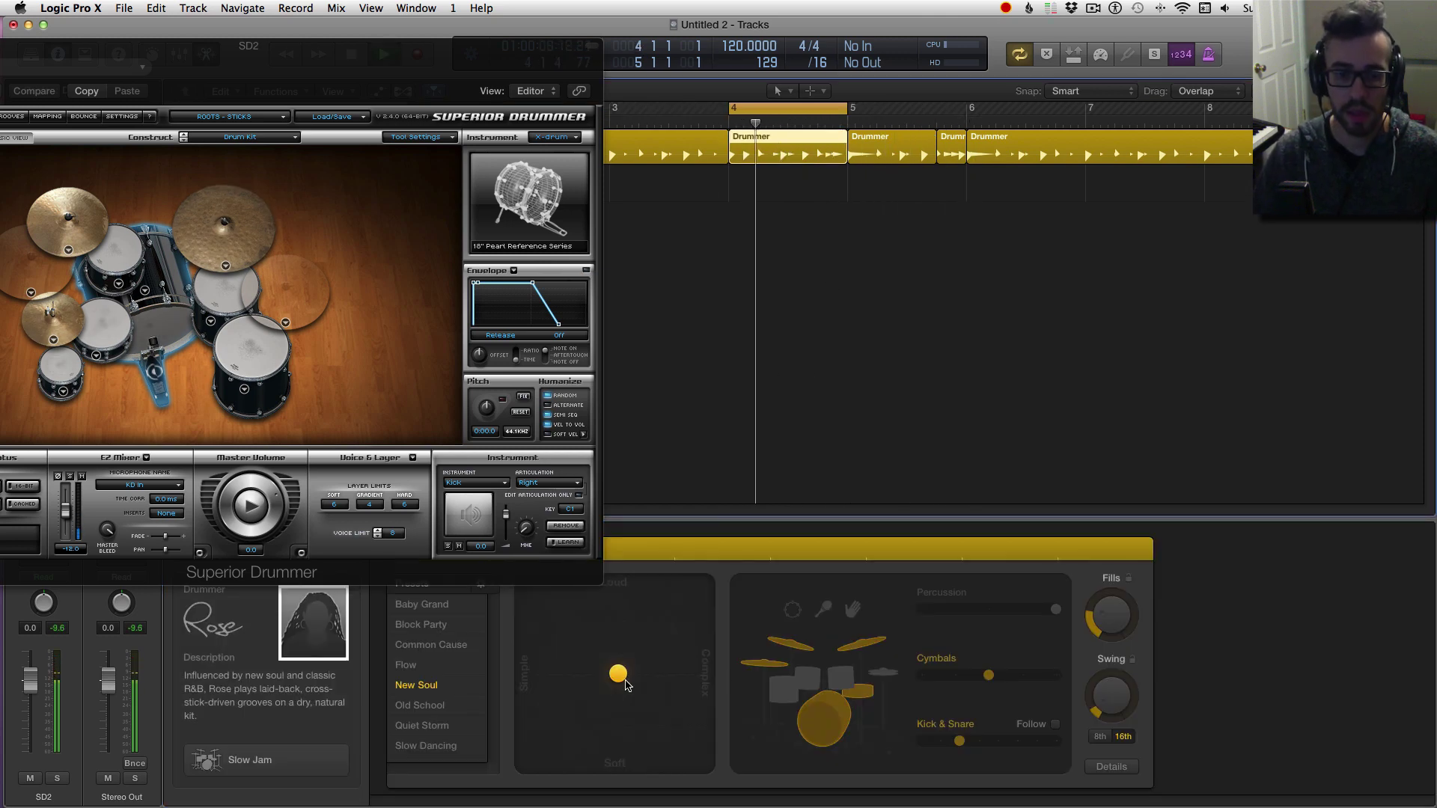
# - Try bar-4 loudness, complexity, cymbal and kick-and-snare settings, ending loud and complex
pyautogui.moveTo(619, 673); pyautogui.dragTo(617, 621)
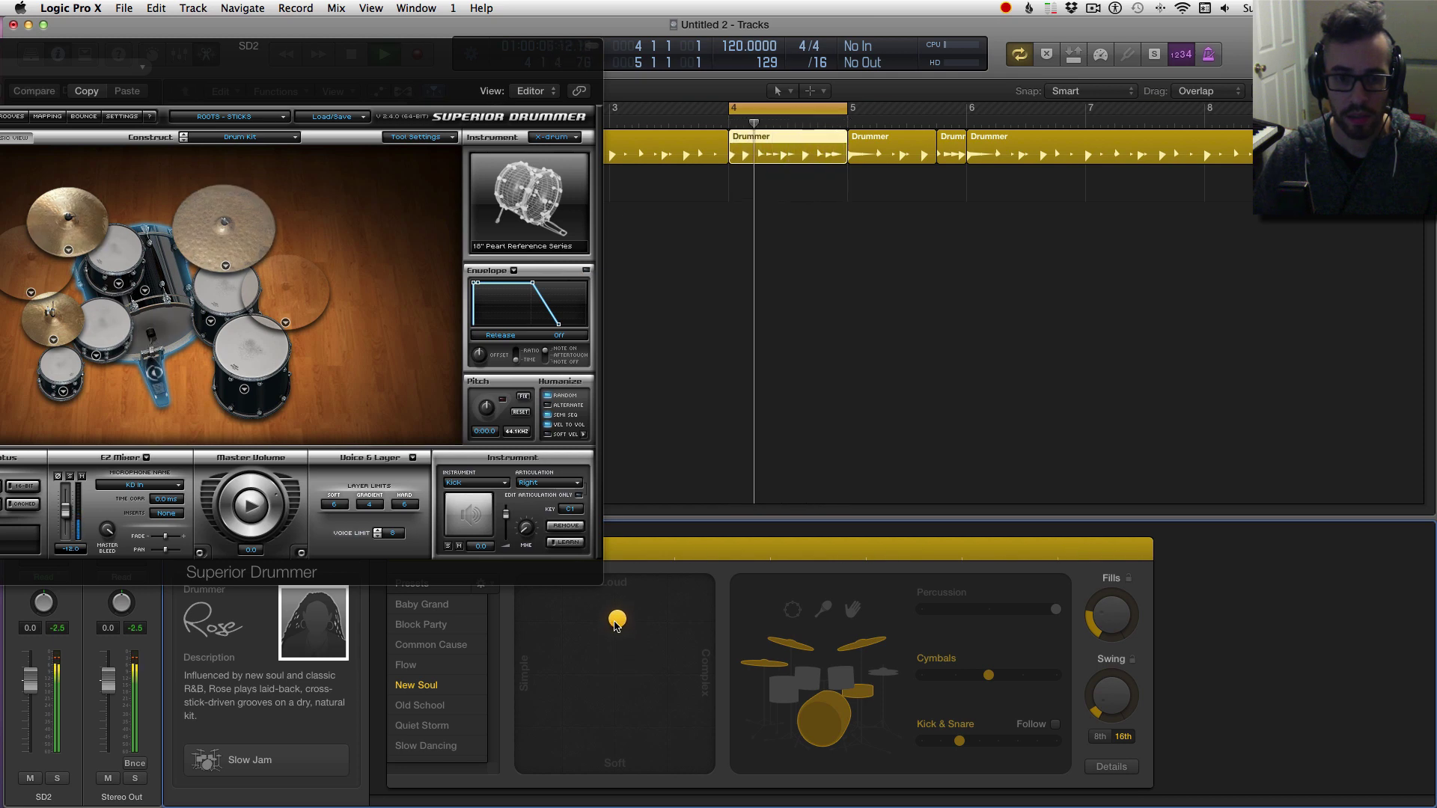
pyautogui.moveTo(617, 621); pyautogui.dragTo(547, 732)
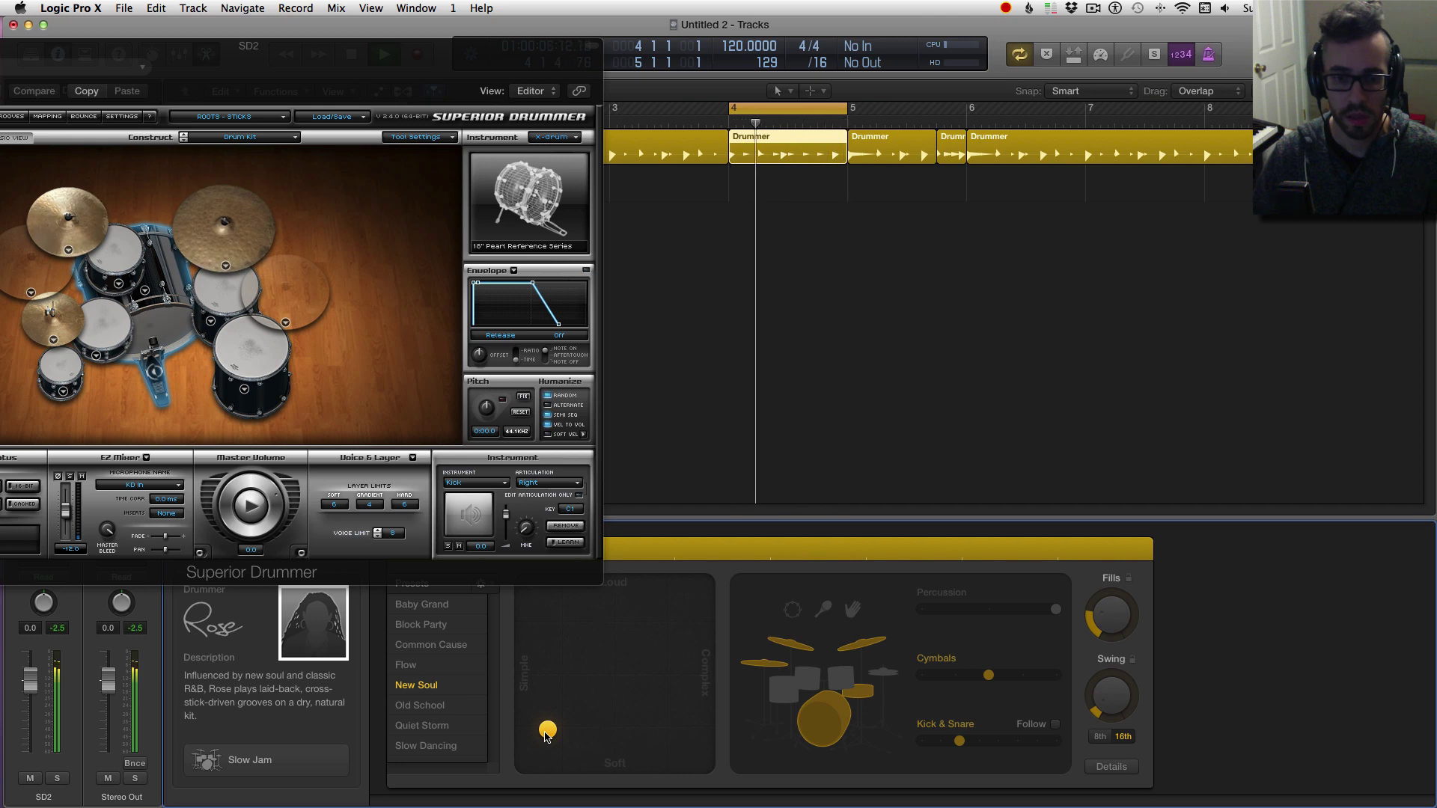
pyautogui.moveTo(988, 675); pyautogui.dragTo(954, 676)
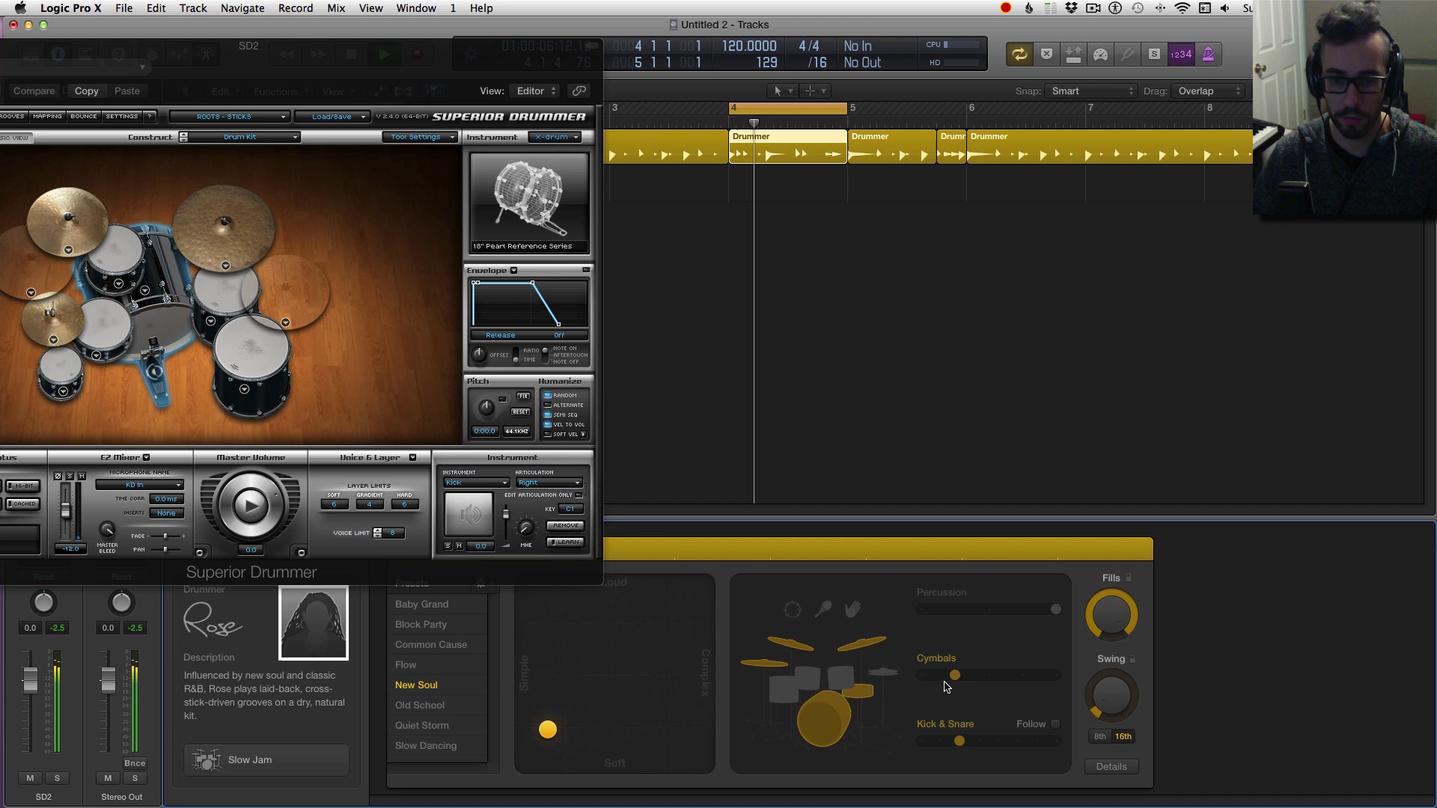
pyautogui.moveTo(959, 740); pyautogui.dragTo(1056, 743)
pyautogui.moveTo(655, 628); pyautogui.dragTo(675, 609)
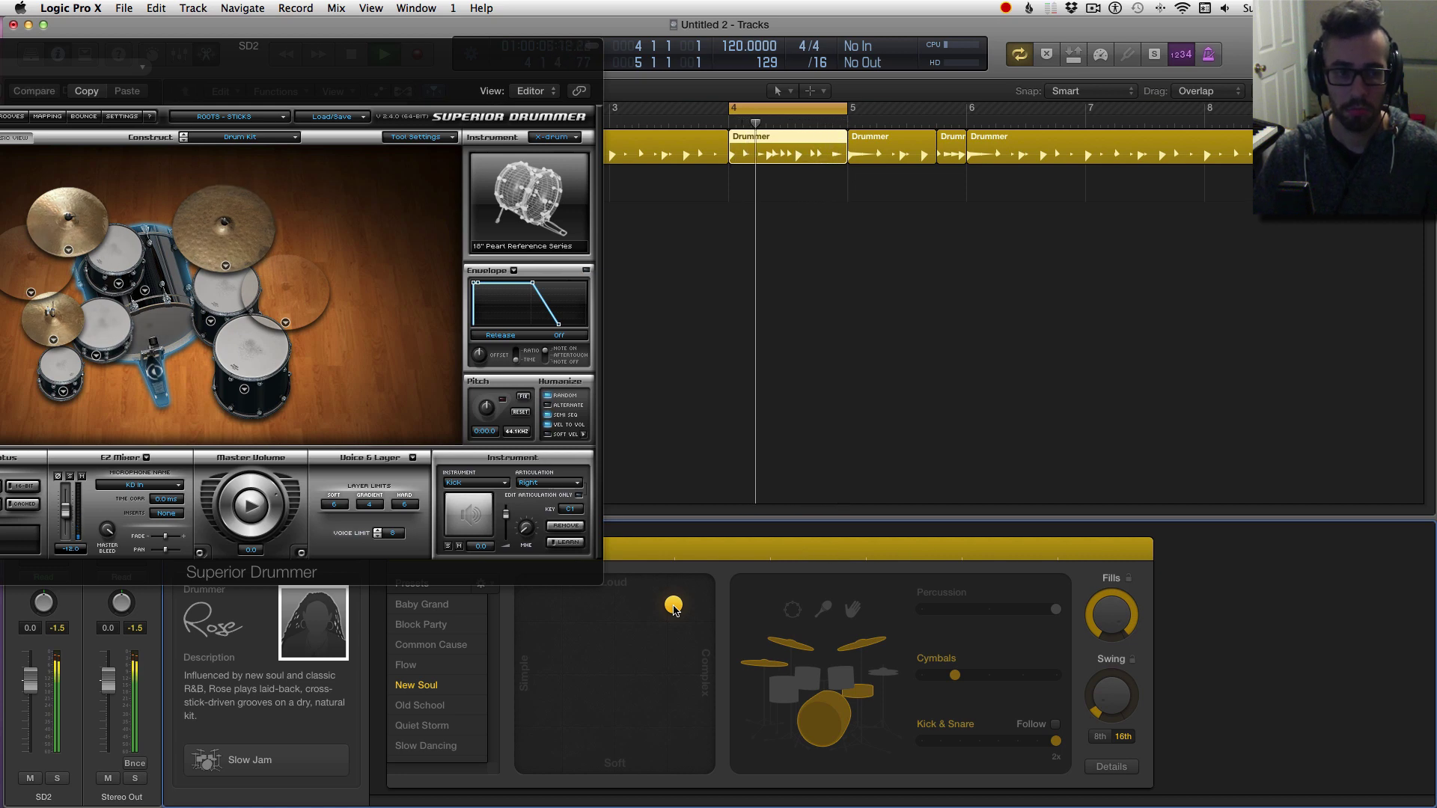
# - Add toms and raise their amount, raise the cymbals, and show the Details settings
pyautogui.click(816, 680)
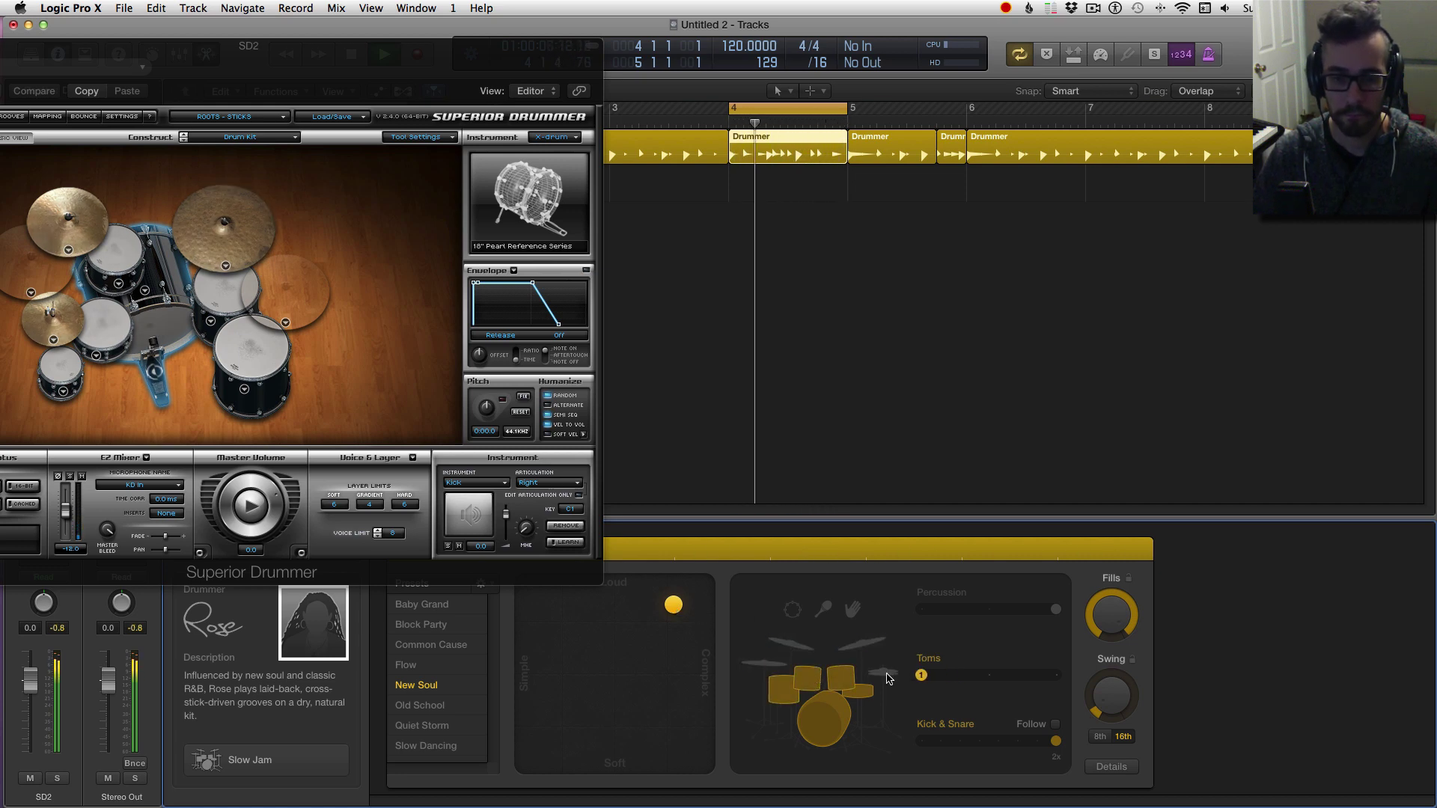
pyautogui.moveTo(922, 675); pyautogui.dragTo(987, 675)
pyautogui.click(862, 645)
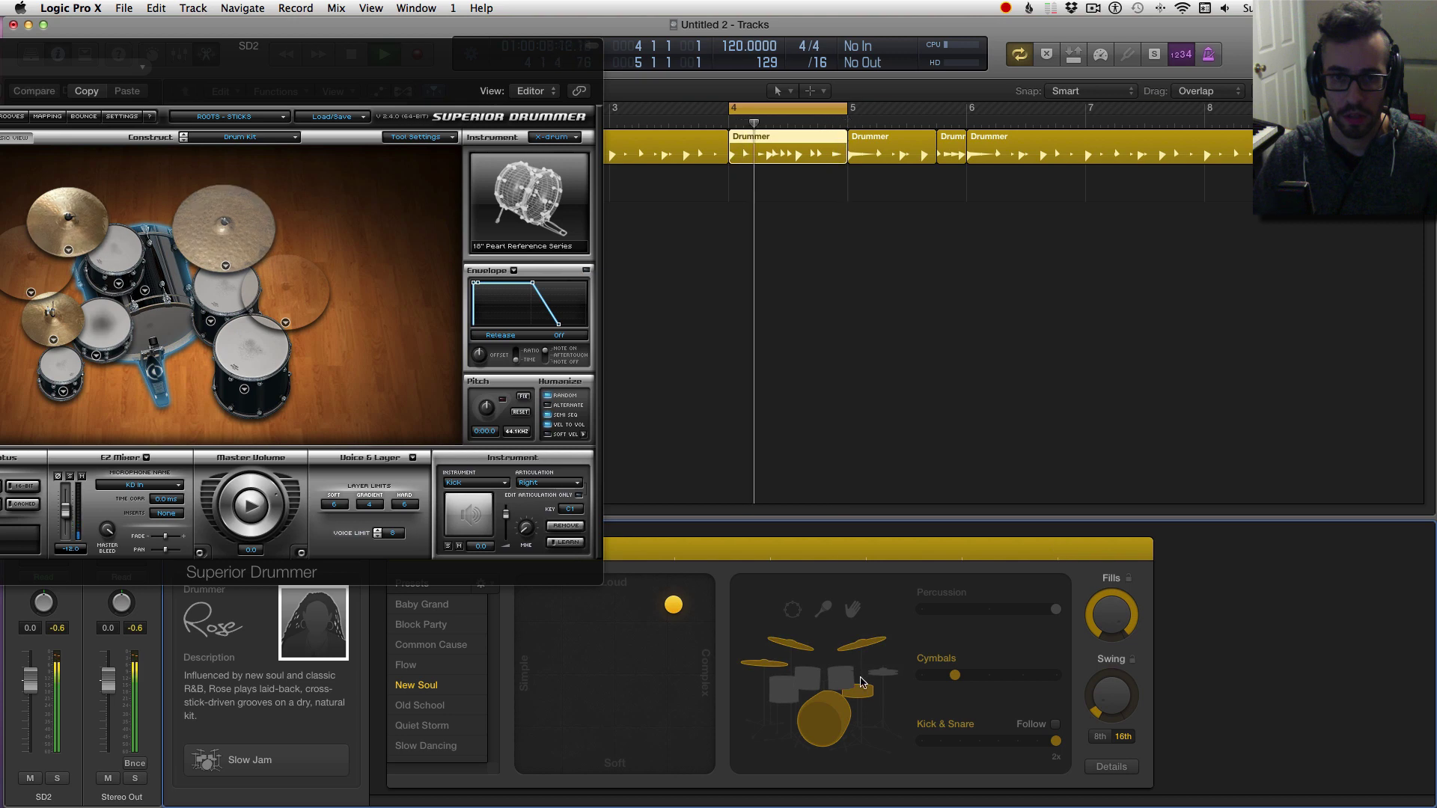
pyautogui.moveTo(954, 676); pyautogui.dragTo(988, 676)
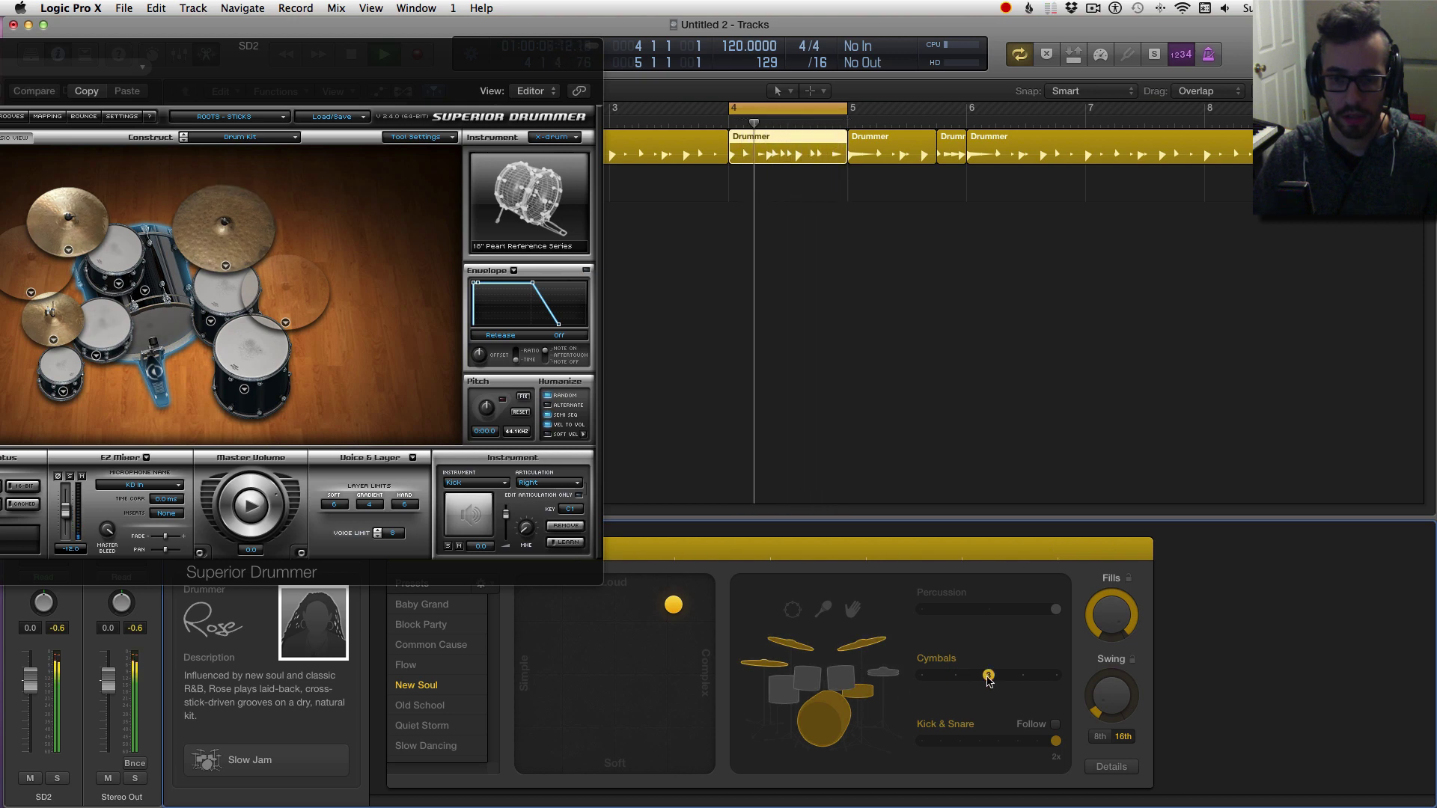
pyautogui.click(1117, 770)
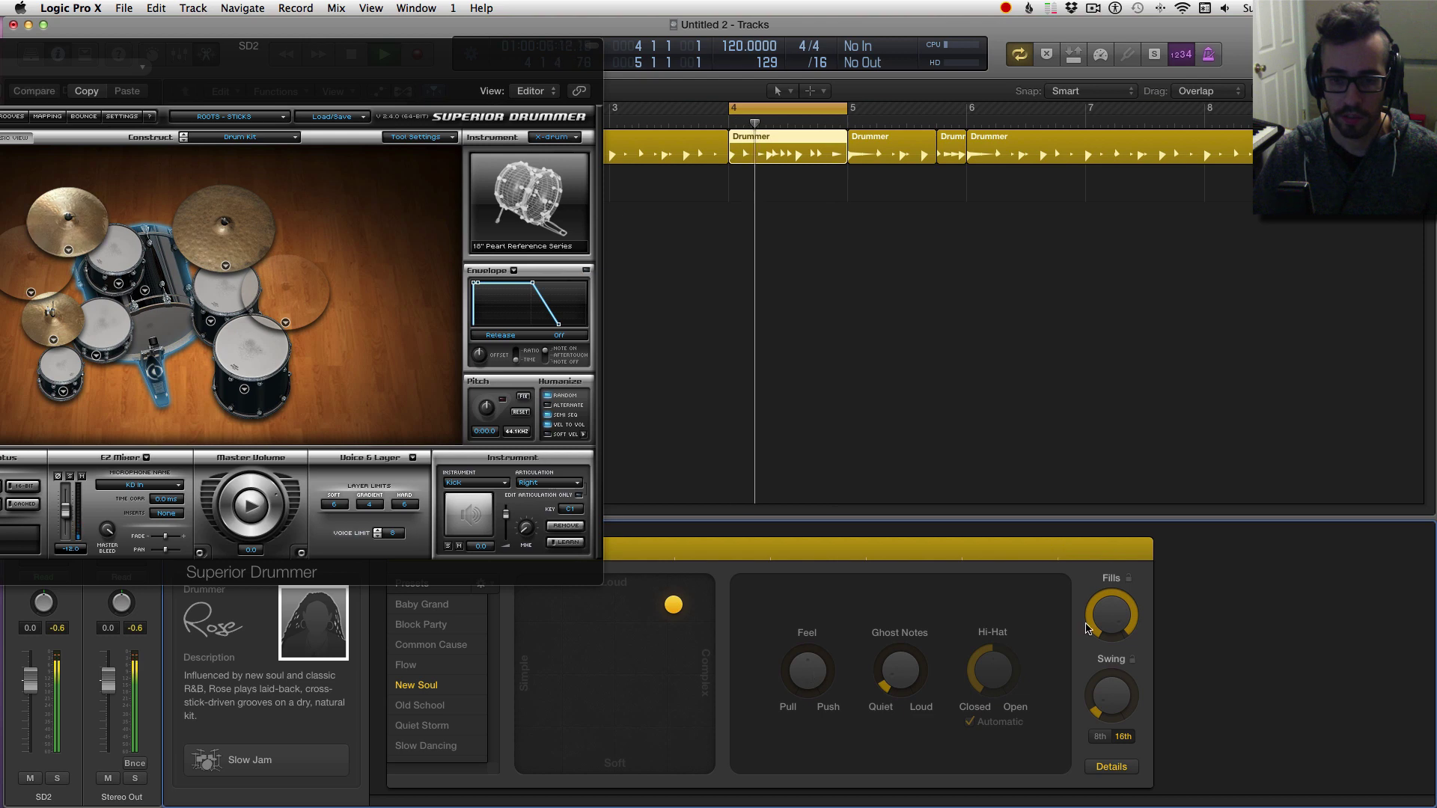
# - Return to the kit view, push the Cymbals slider further right, and reposition Superior Drummer
pyautogui.click(1113, 766)
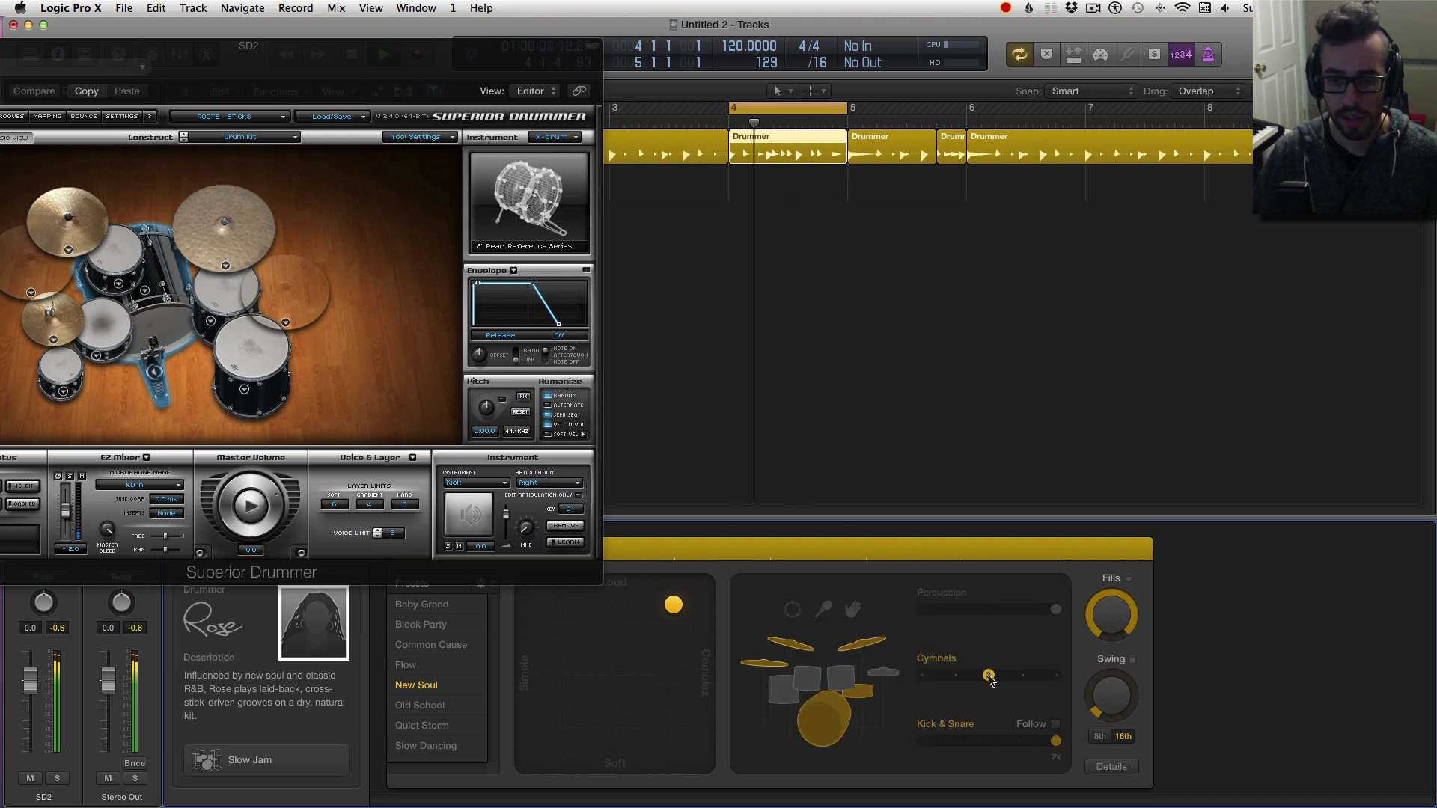
pyautogui.moveTo(989, 677); pyautogui.dragTo(1022, 676)
pyautogui.moveTo(371, 46); pyautogui.dragTo(612, 71)
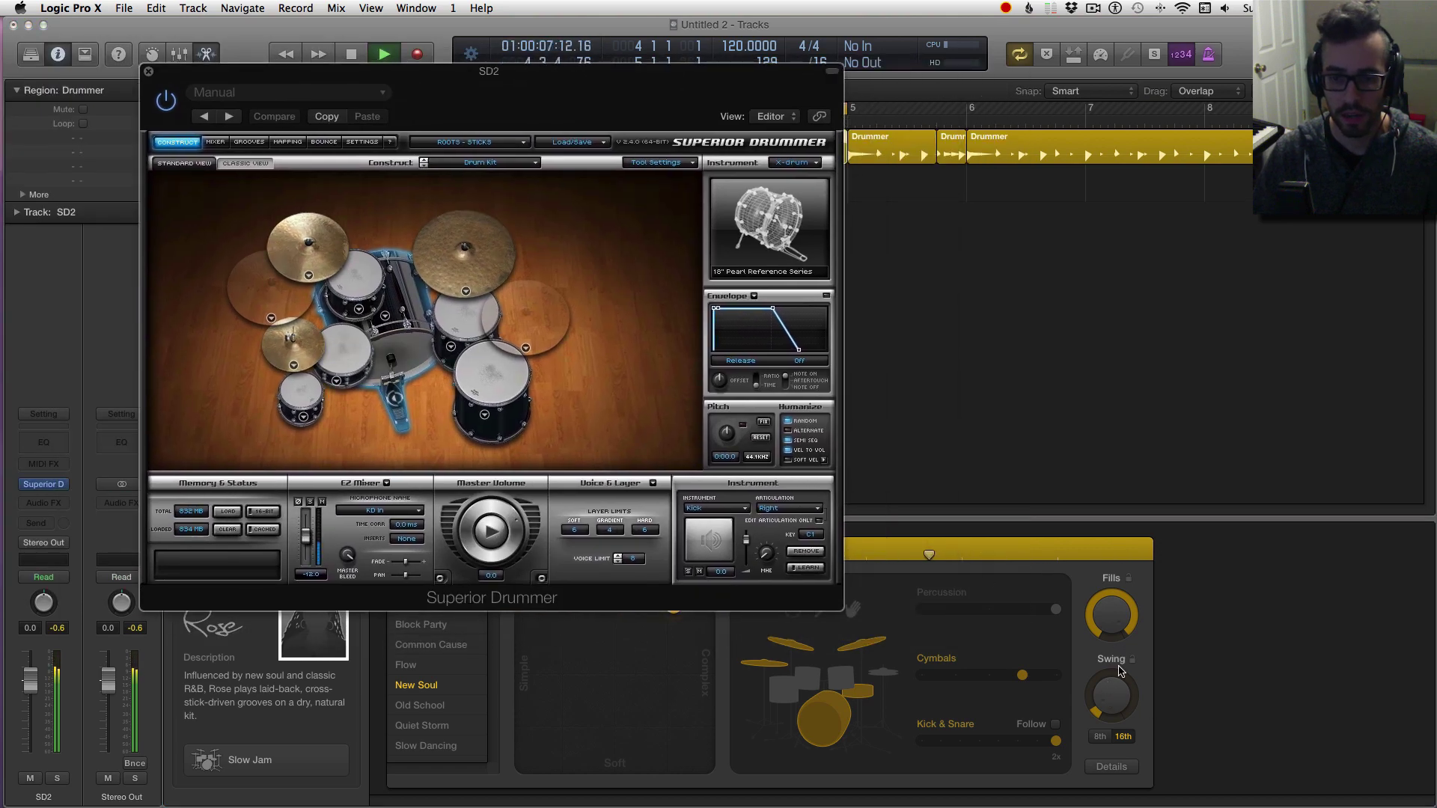
# - Pull the bar-4 region's Cymbals slider back down, then stop playback
pyautogui.click(1113, 701)
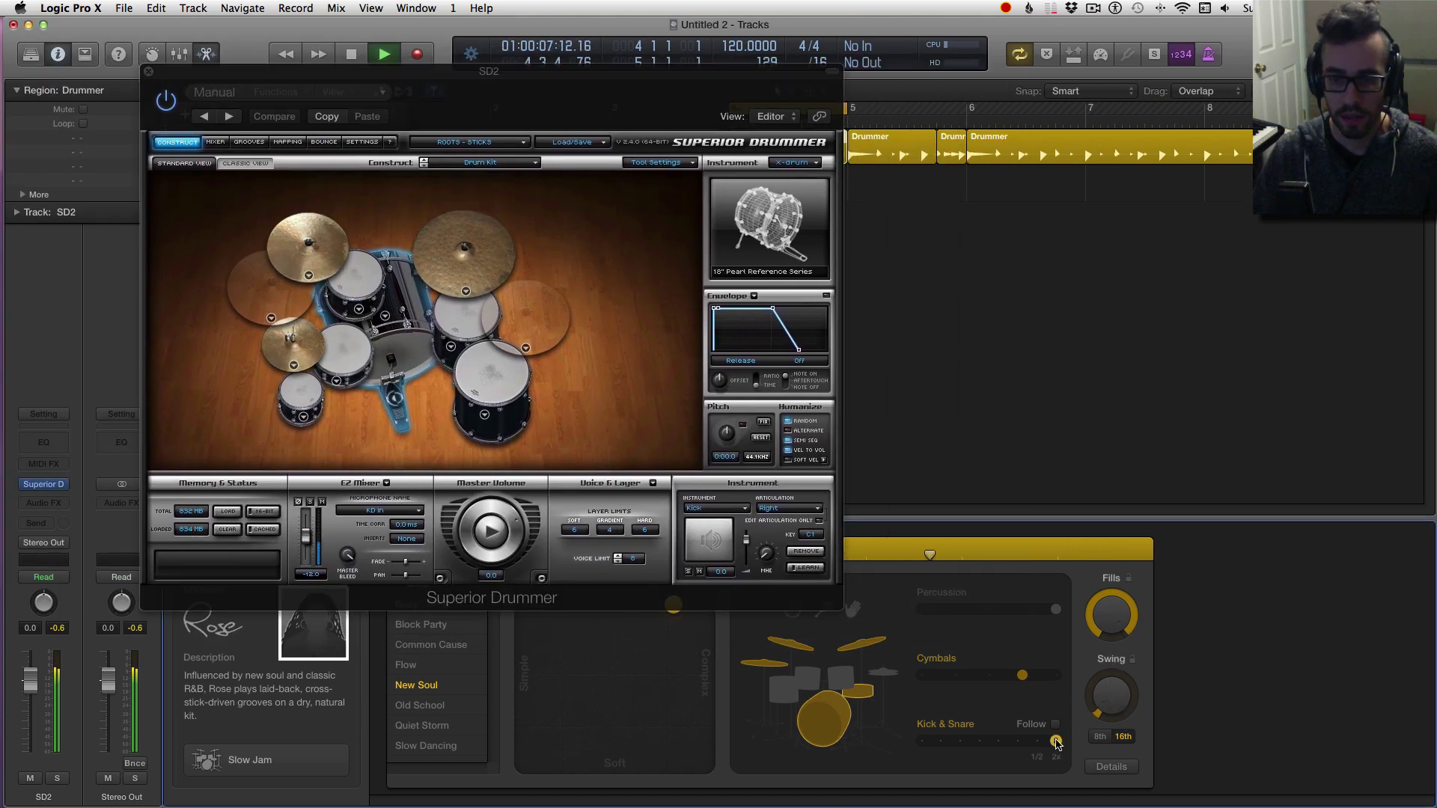
pyautogui.moveTo(1022, 676); pyautogui.dragTo(955, 677)
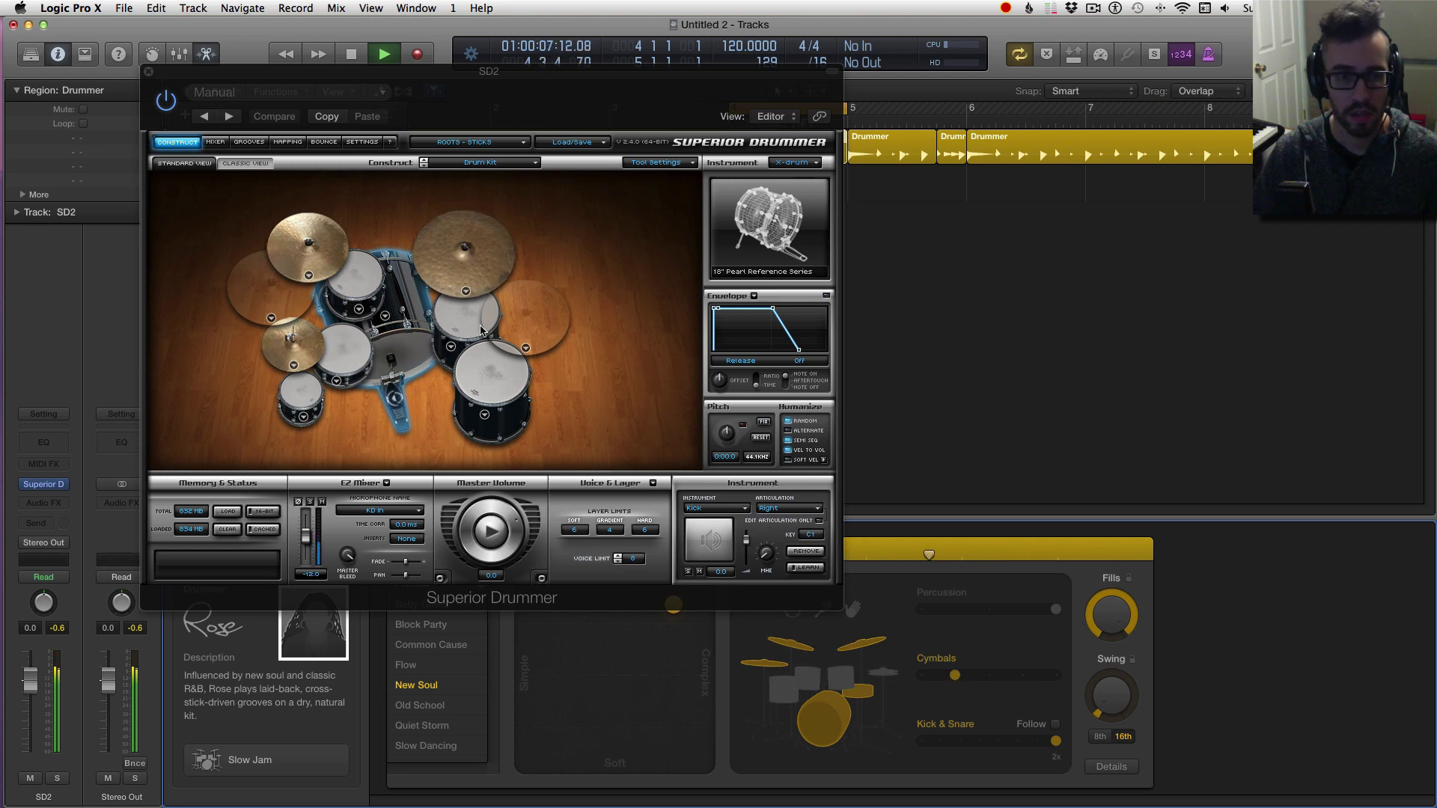
pyautogui.press('space')
# - Drag the Superior Drummer window to the lower right, uncovering the Drummer regions
pyautogui.moveTo(598, 79); pyautogui.dragTo(1020, 209)
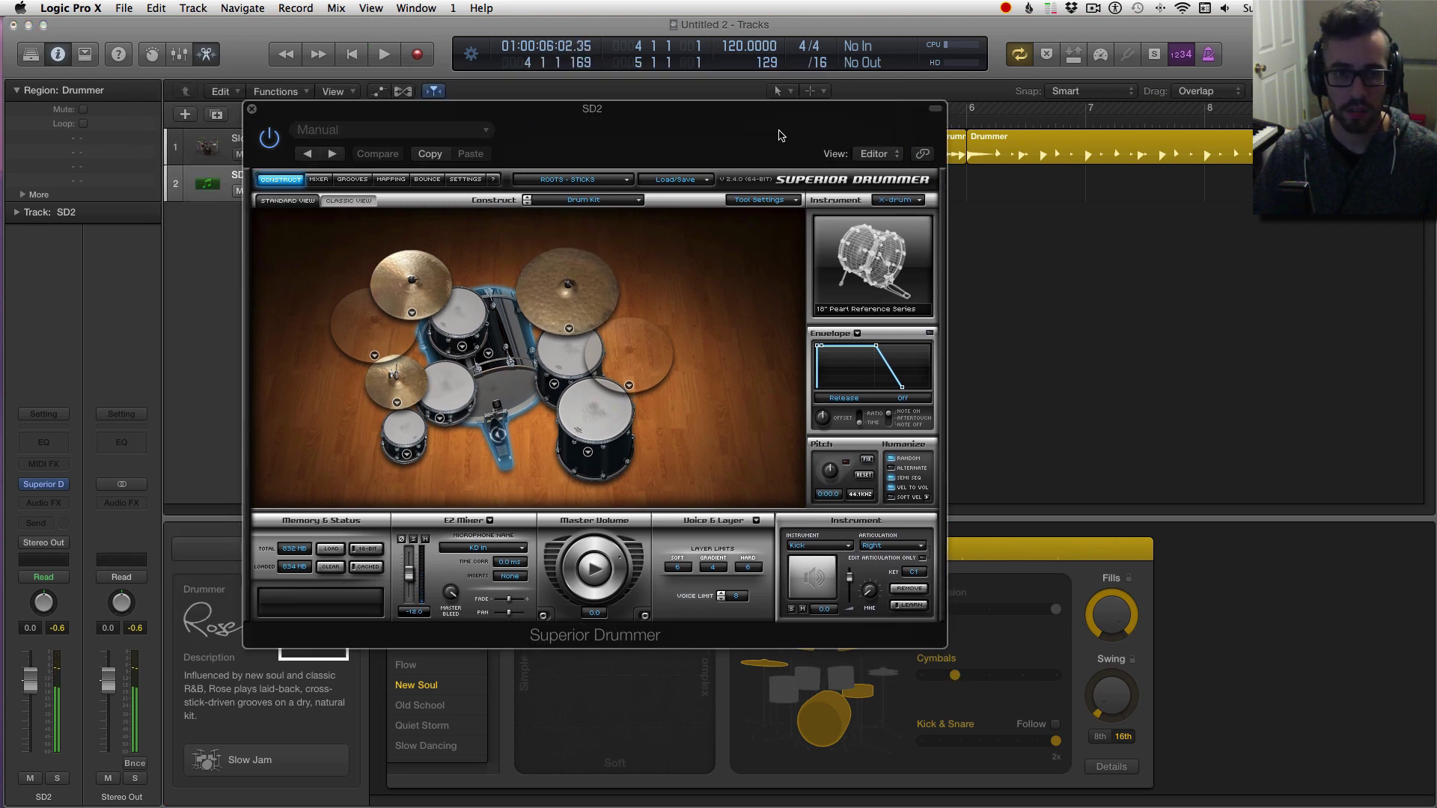